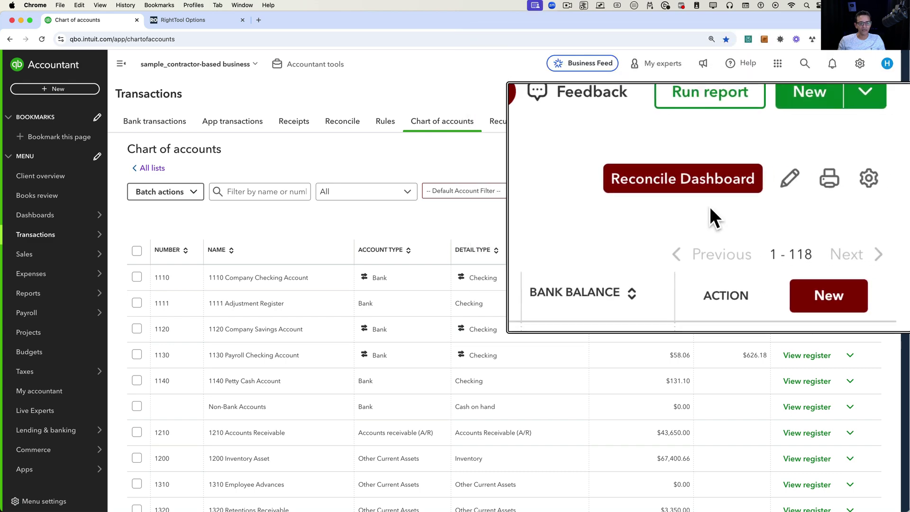
Scroll the chart of accounts and view the bulk actions list, closing it without choosing.
scroll(855, 256, "down", 5)
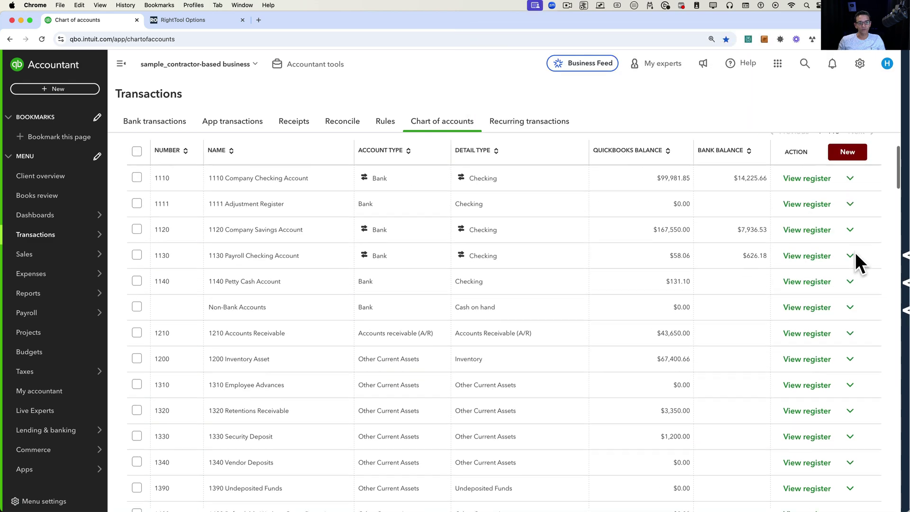
scroll(855, 252, "down", 2)
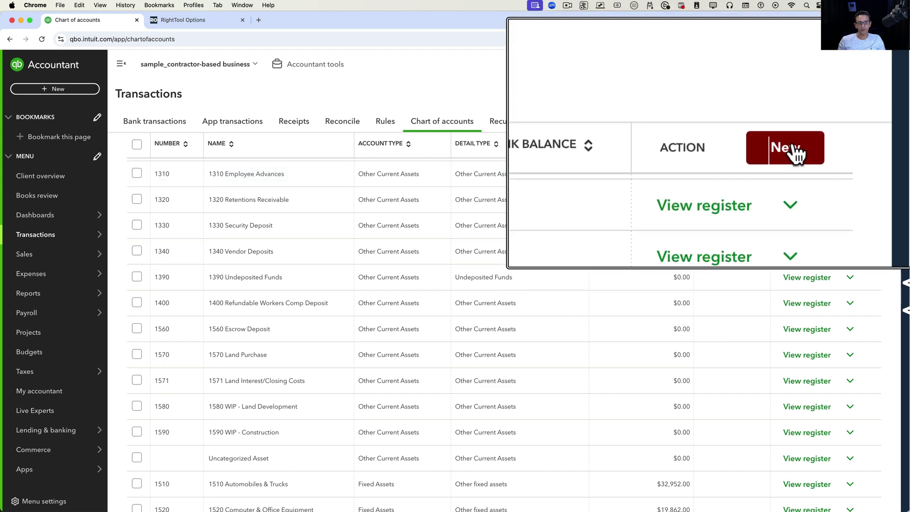
scroll(815, 255, "up", 8)
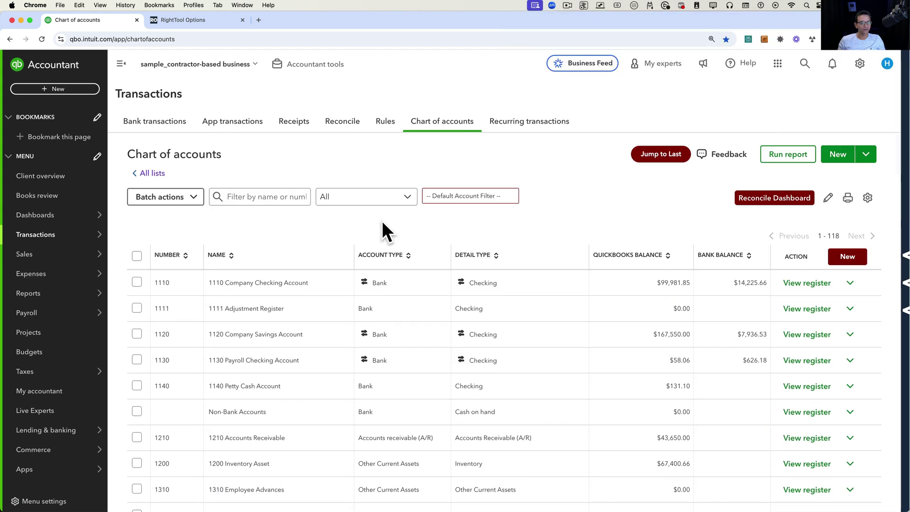
left_click(178, 201)
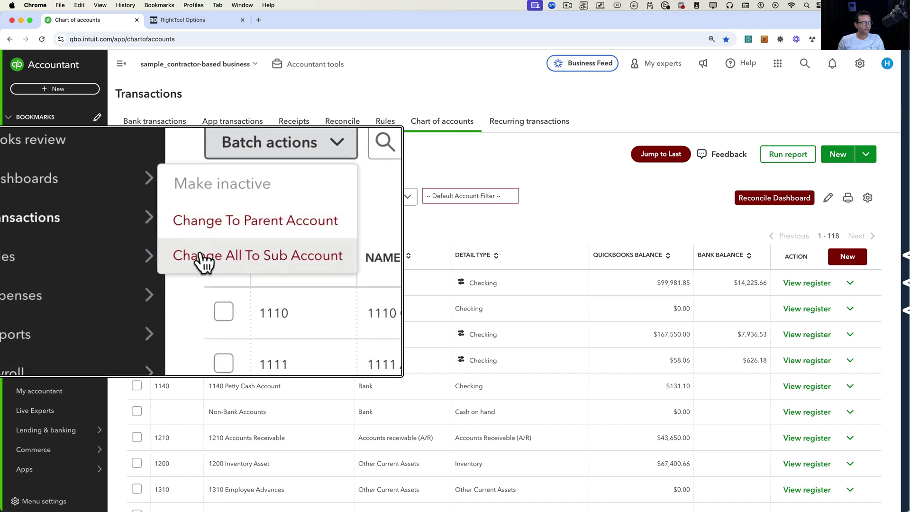
left_click(298, 217)
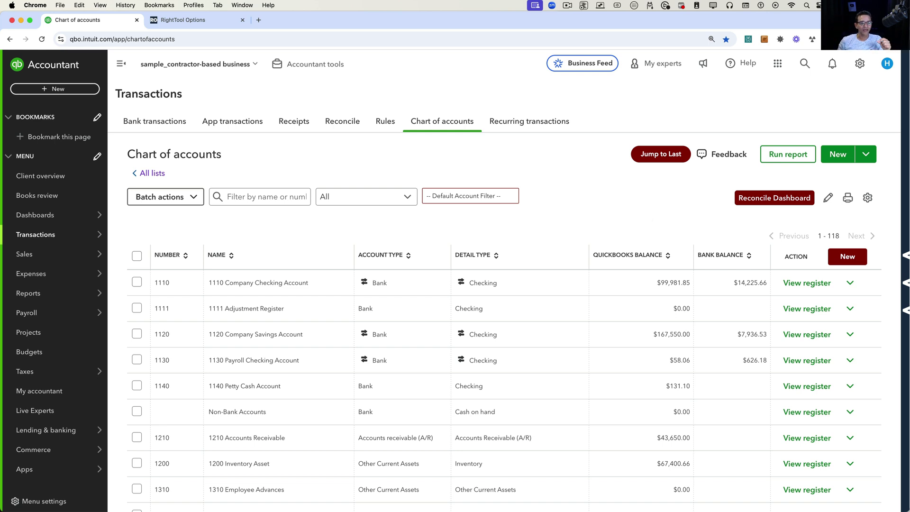
Open and collapse the RightTool side panel several times, leaving it hidden.
left_click(902, 135)
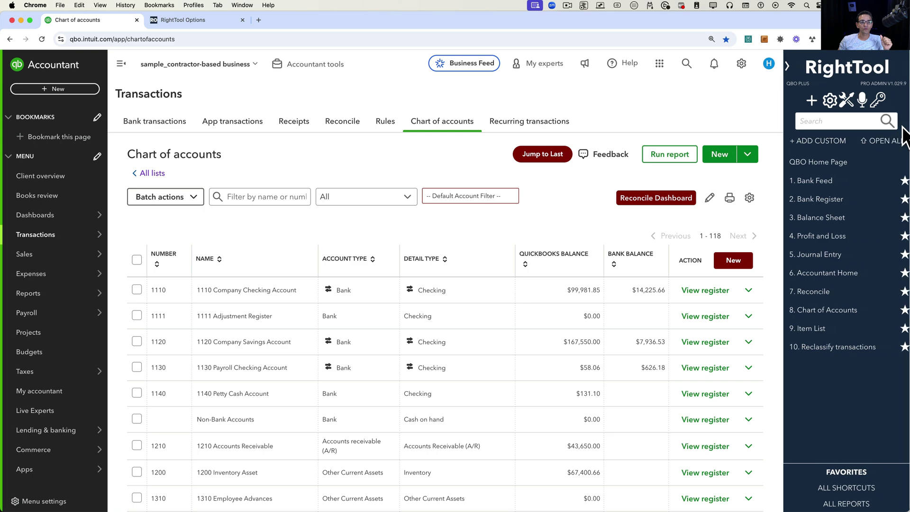
left_click(787, 70)
left_click(904, 99)
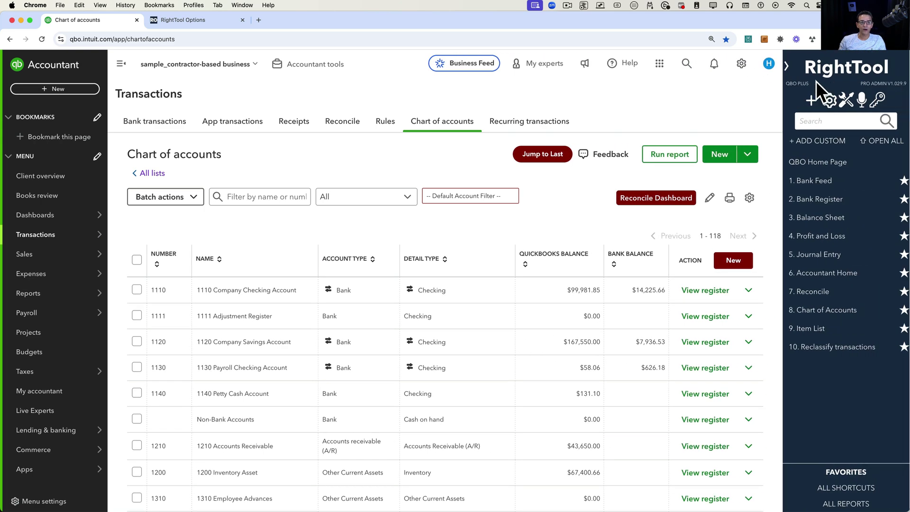
left_click(786, 66)
left_click(903, 119)
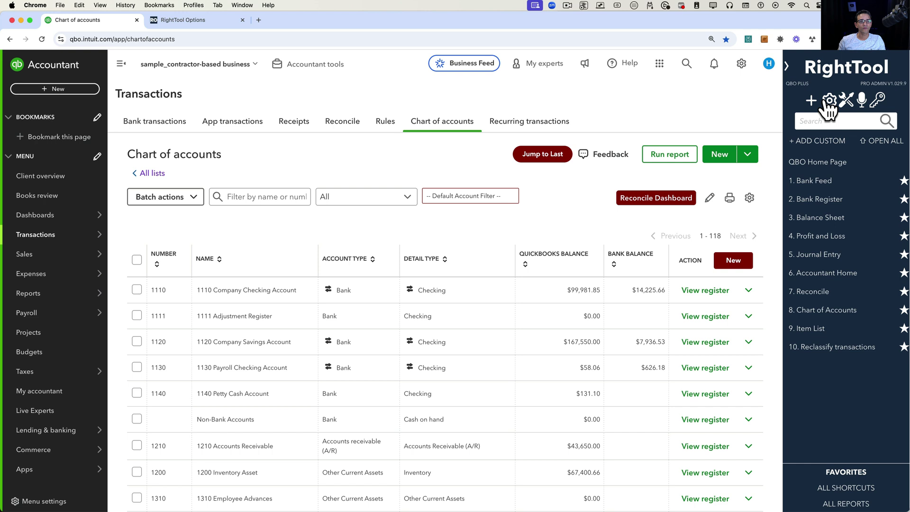
left_click(790, 66)
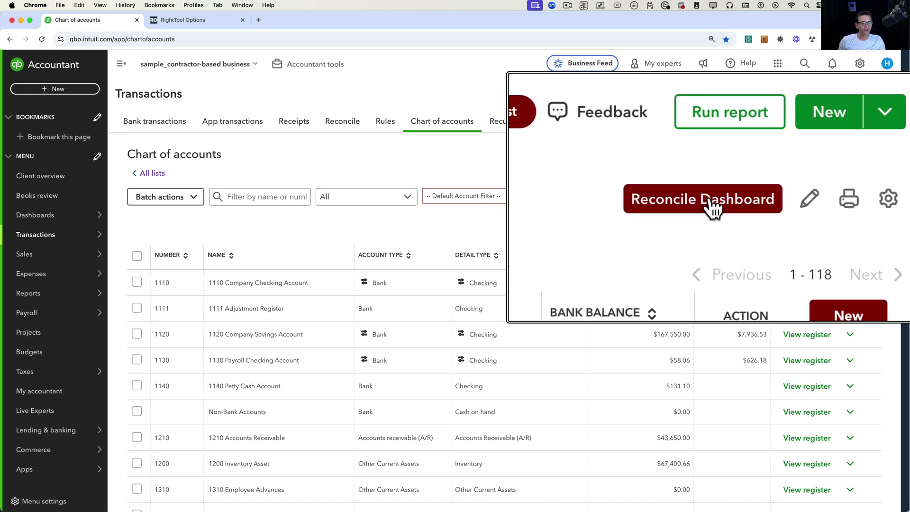
Open the RightTool Reconciliation Dashboard and check the account type filter, keeping All Accounts.
left_click(775, 197)
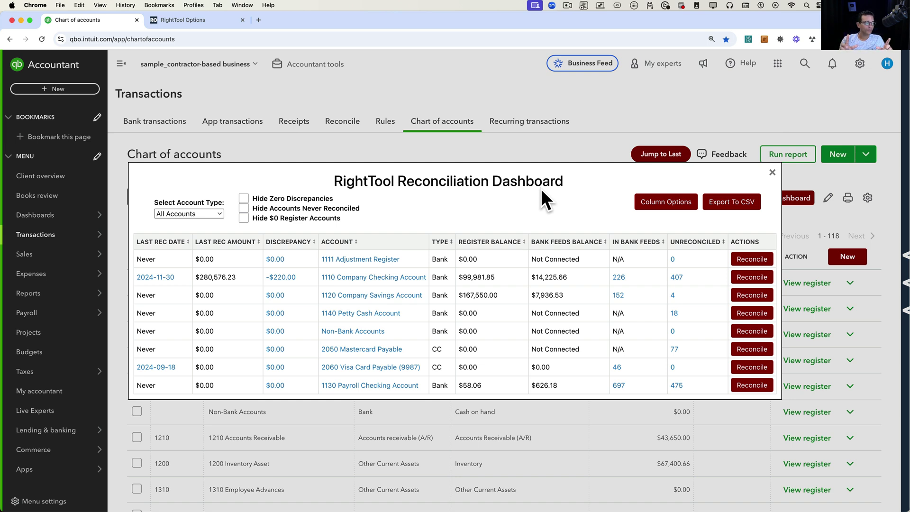
left_click(211, 213)
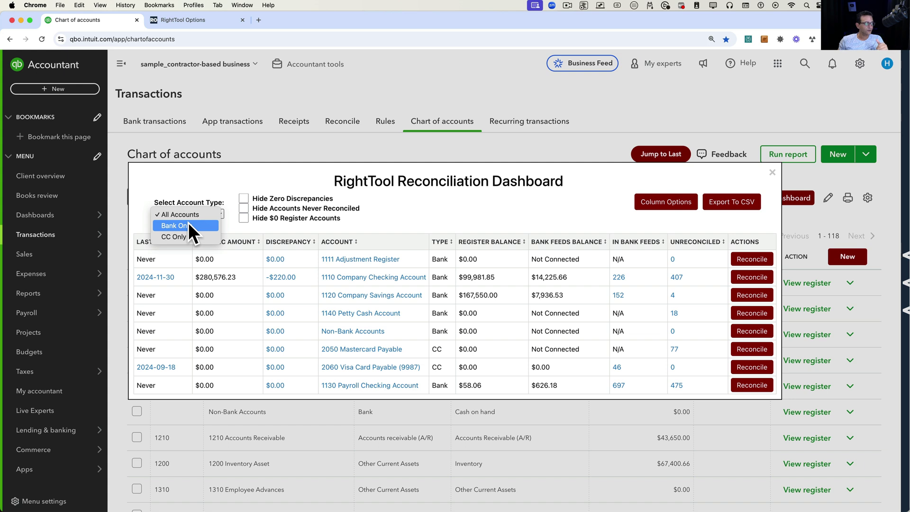
left_click(396, 222)
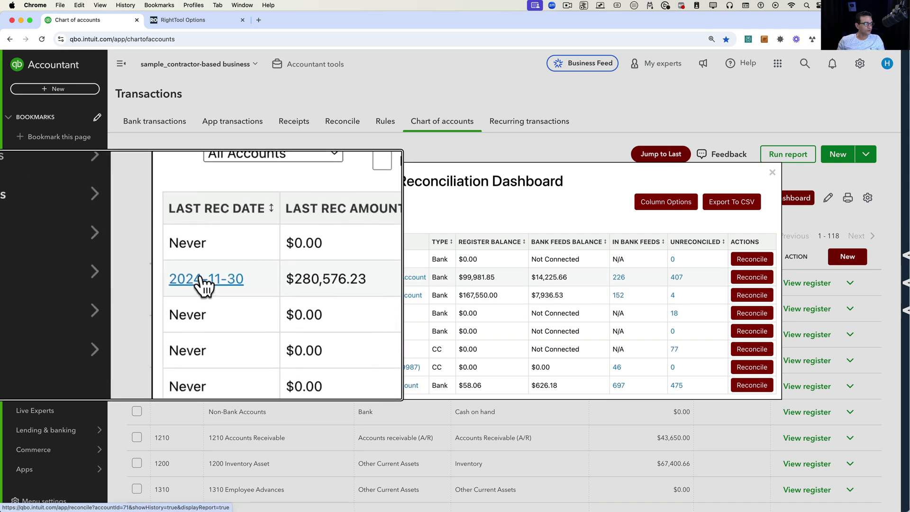
View 1110 Company Checking's 2024-11-30 reconciliation report, then switch back to the Chart of accounts tab.
left_click(155, 277)
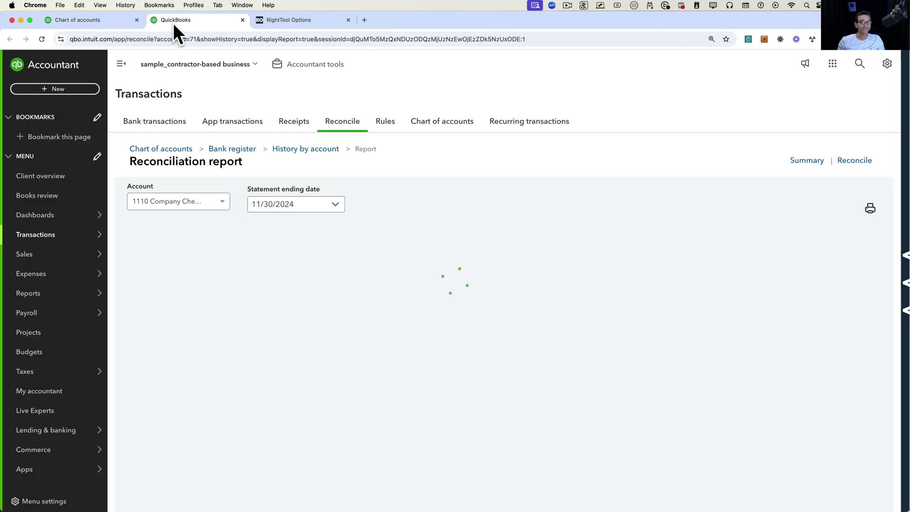
scroll(375, 277, "down", 4)
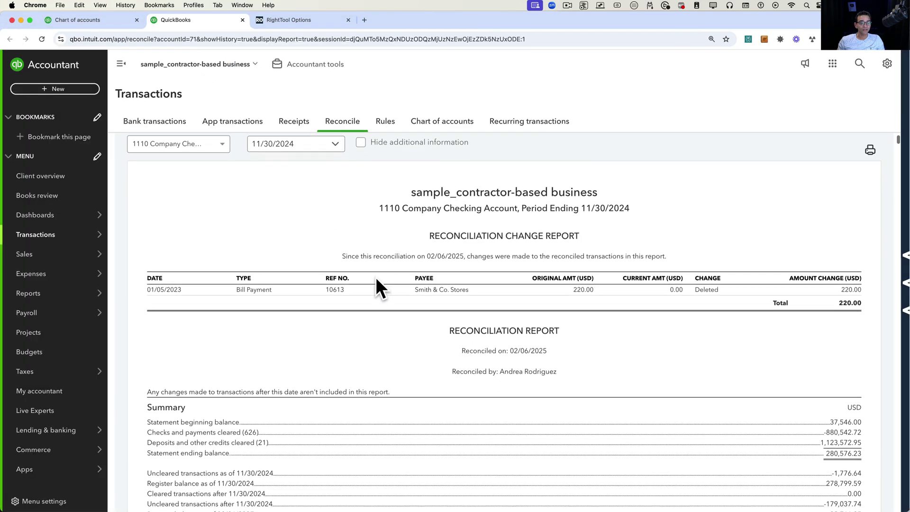
scroll(376, 277, "up", 3)
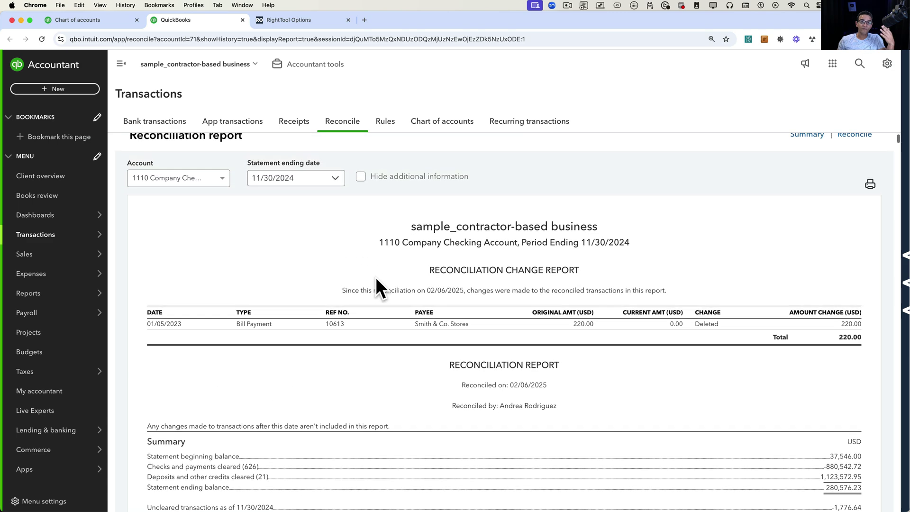
left_click(77, 20)
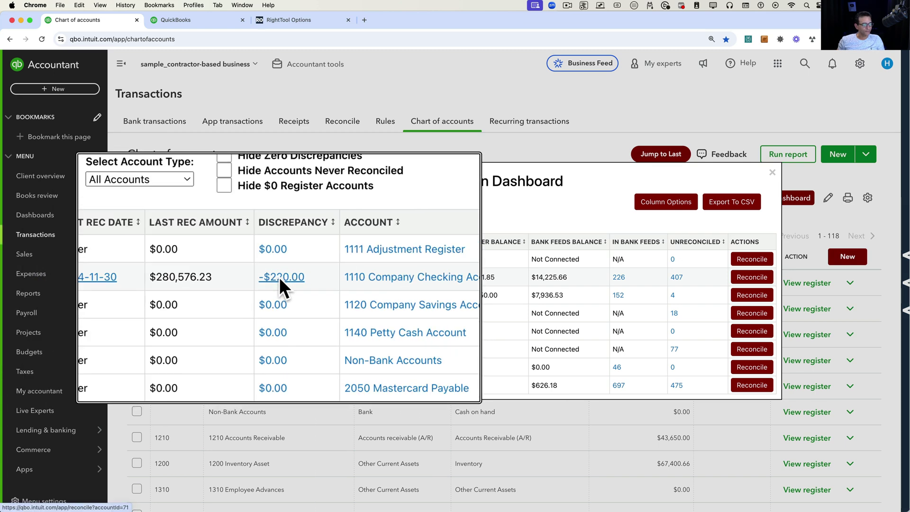
Follow 1110 checking's -$220.00 discrepancy to the Discrepancy Report, close it, and return to the dashboard.
left_click(280, 276)
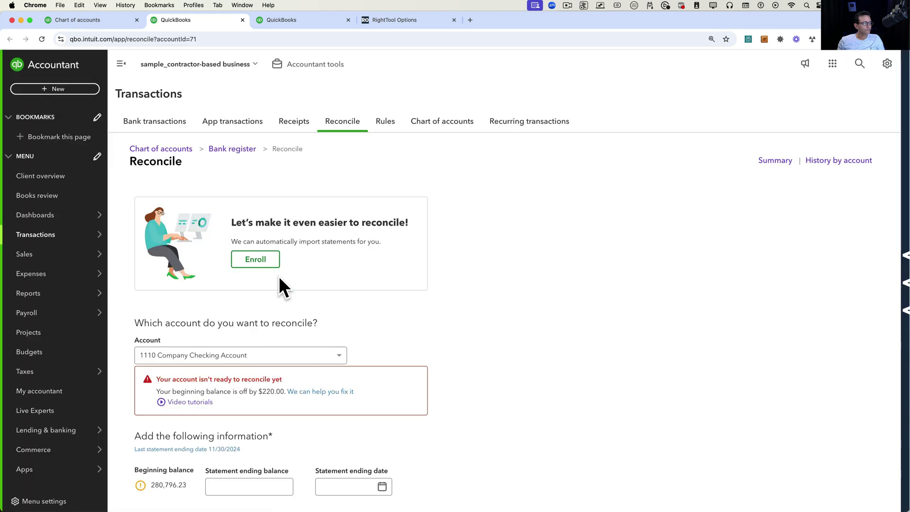
scroll(237, 429, "down", 2)
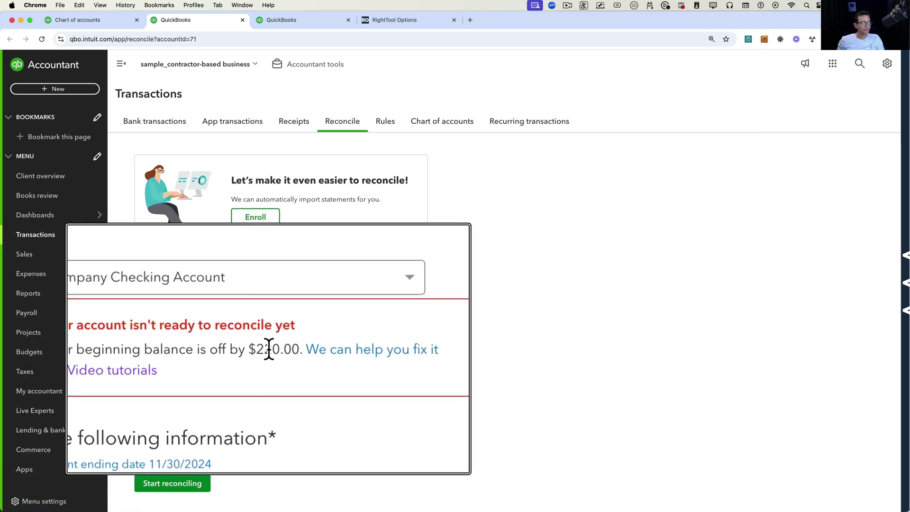
left_click(314, 351)
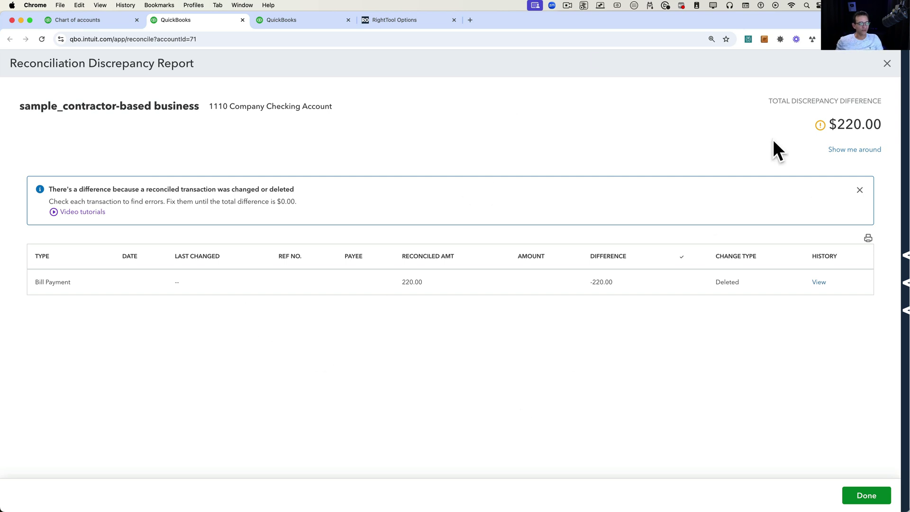
left_click(886, 64)
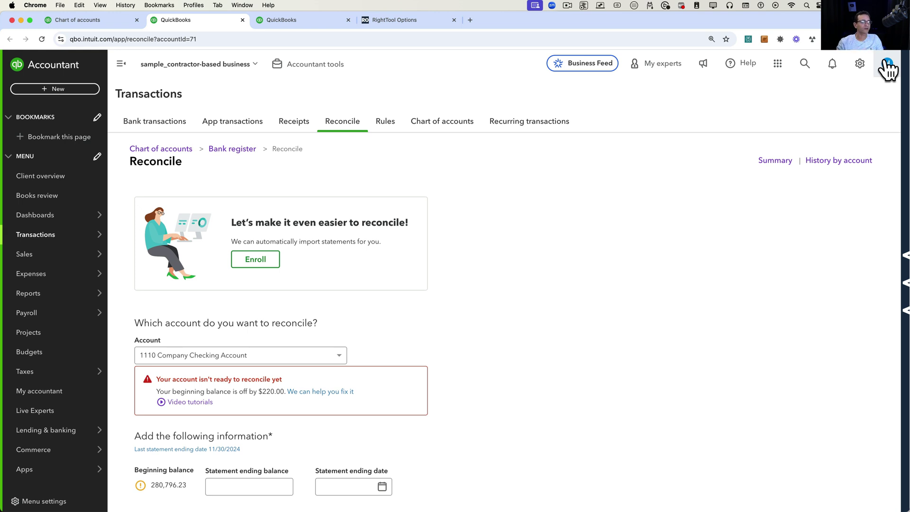
left_click(90, 19)
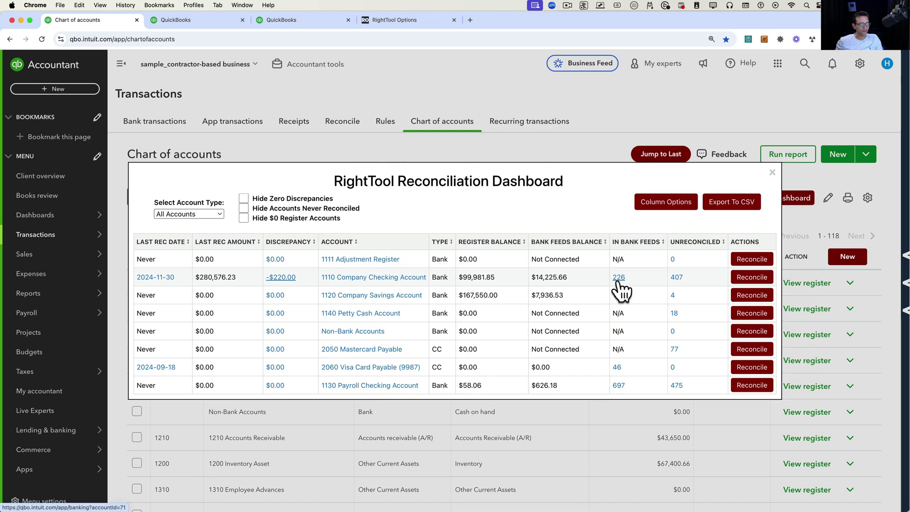
View 1110 checking's 226 bank-feed transactions, dismiss the paired transfer banner, and return to the dashboard.
left_click(618, 279)
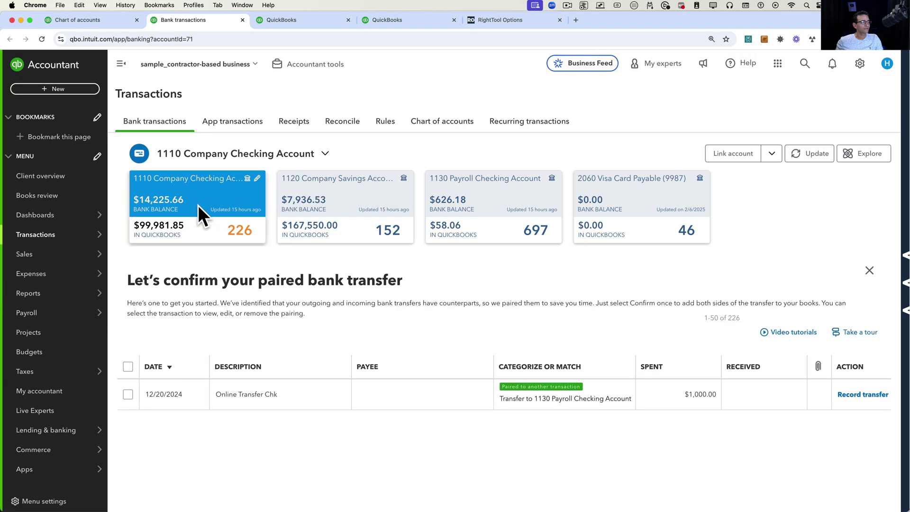
left_click(869, 271)
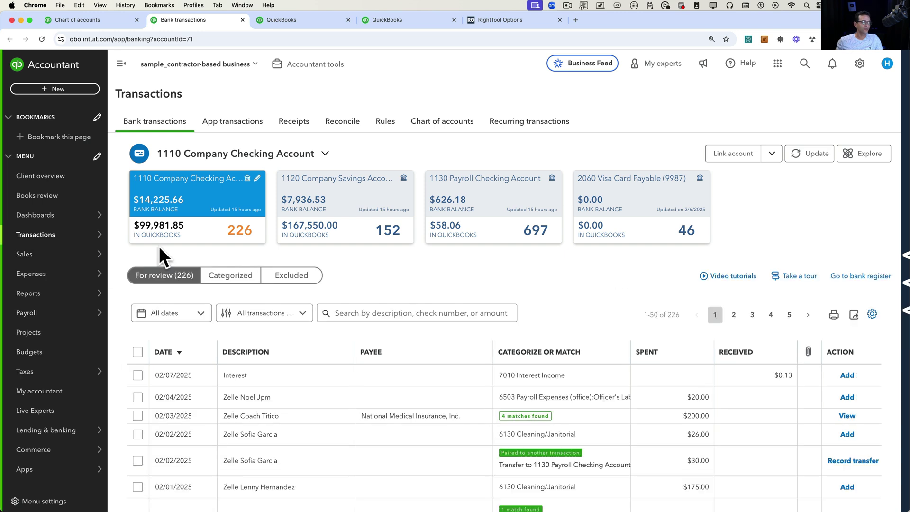
left_click(91, 29)
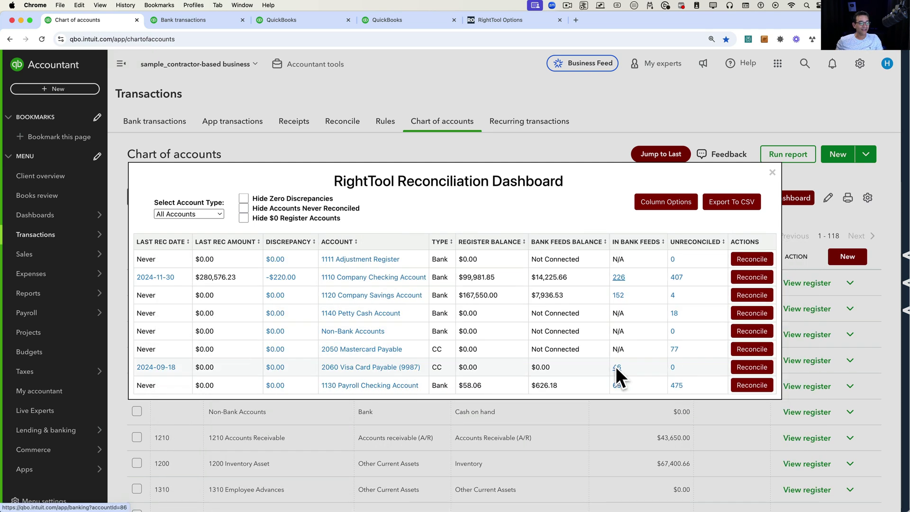
Review the 46 bank-feed transactions for 2060 Visa Card Payable (9987), then return to the dashboard.
left_click(617, 367)
left_click(291, 20)
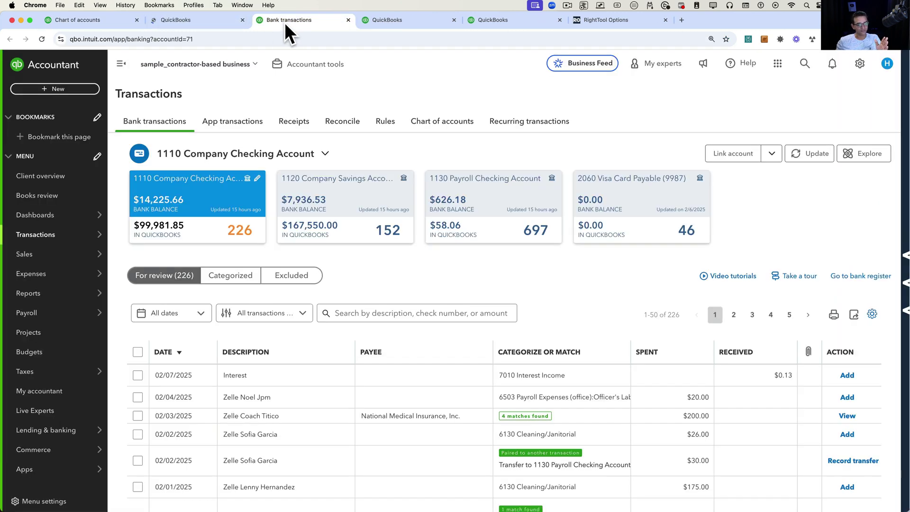
left_click(178, 21)
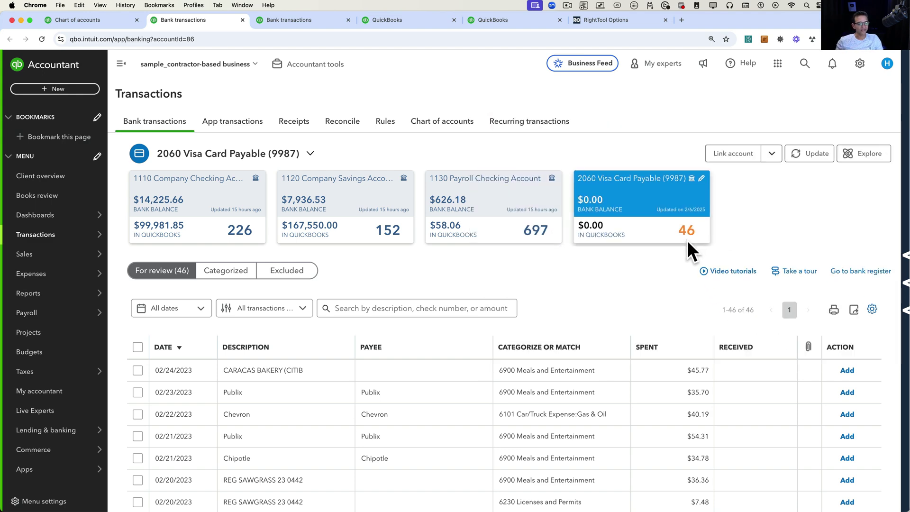
left_click(99, 20)
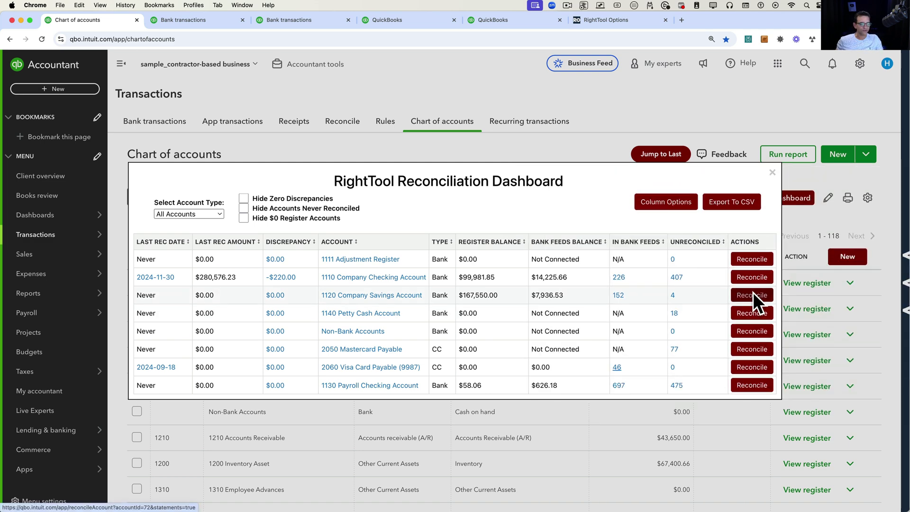
Finish the 1120 Company Savings reconciliation and reopen the dashboard showing 2025-02-09 for $110,050.00.
left_click(753, 291)
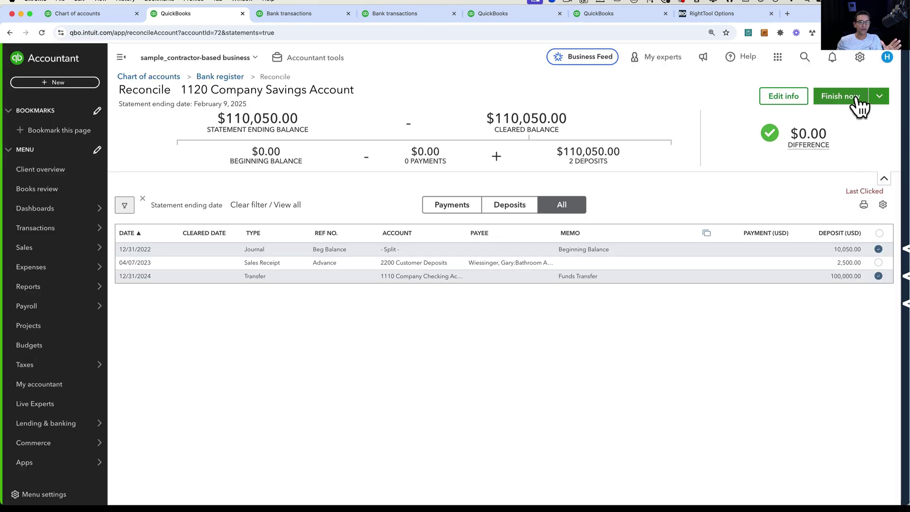
left_click(857, 97)
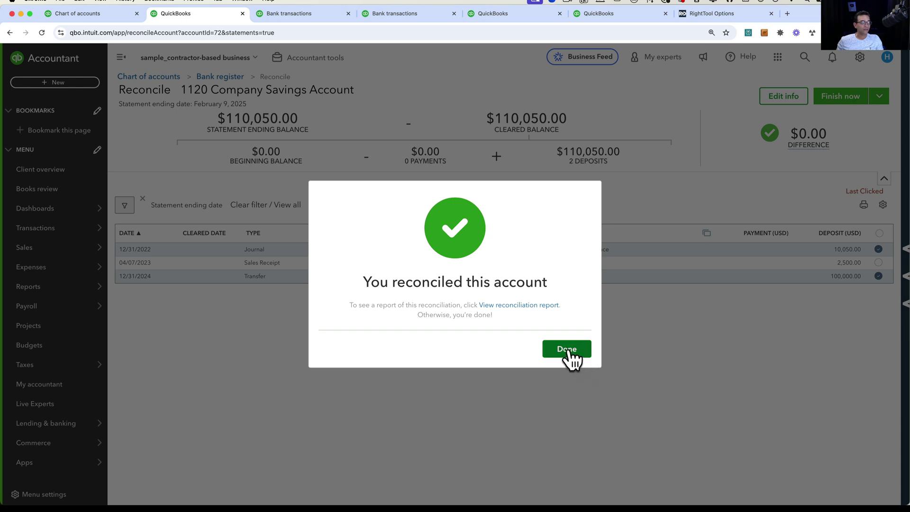
left_click(568, 350)
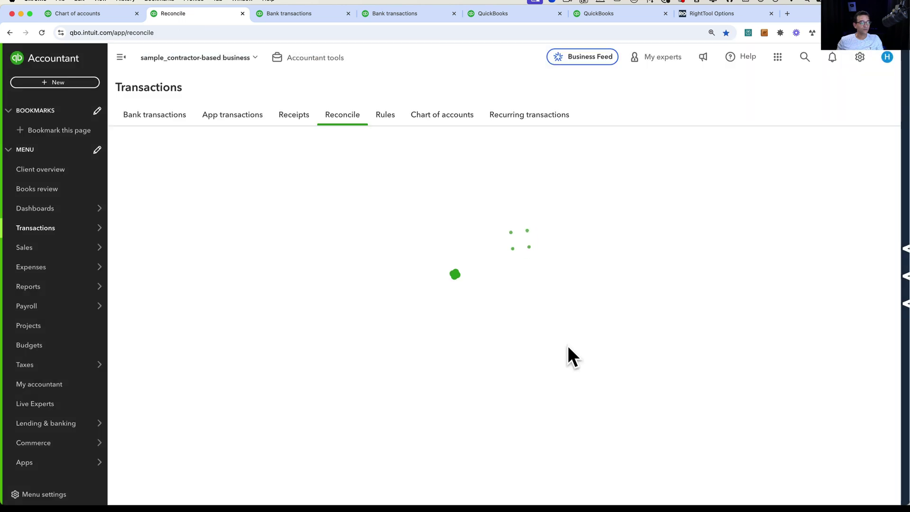
left_click(61, 9)
left_click(776, 166)
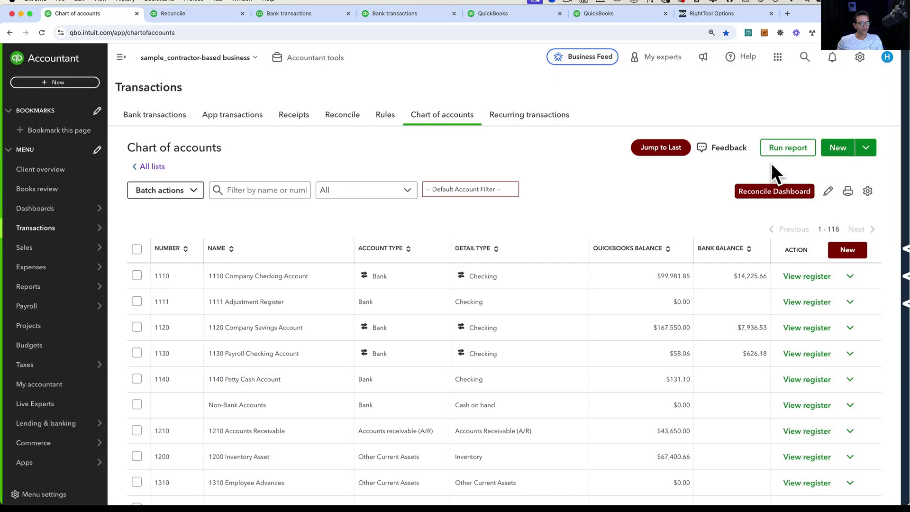
left_click(783, 194)
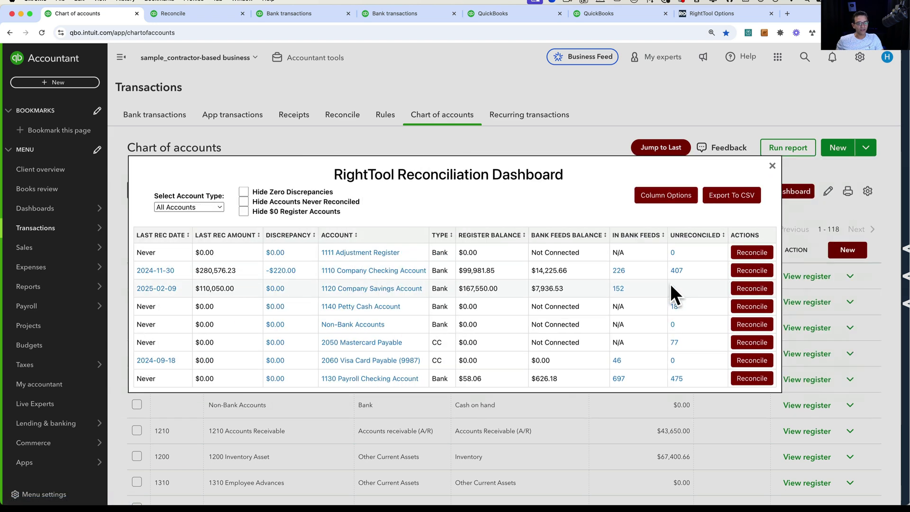
Check 1120 Company Savings' two unreconciled register transactions, then switch back to the dashboard.
left_click(671, 286)
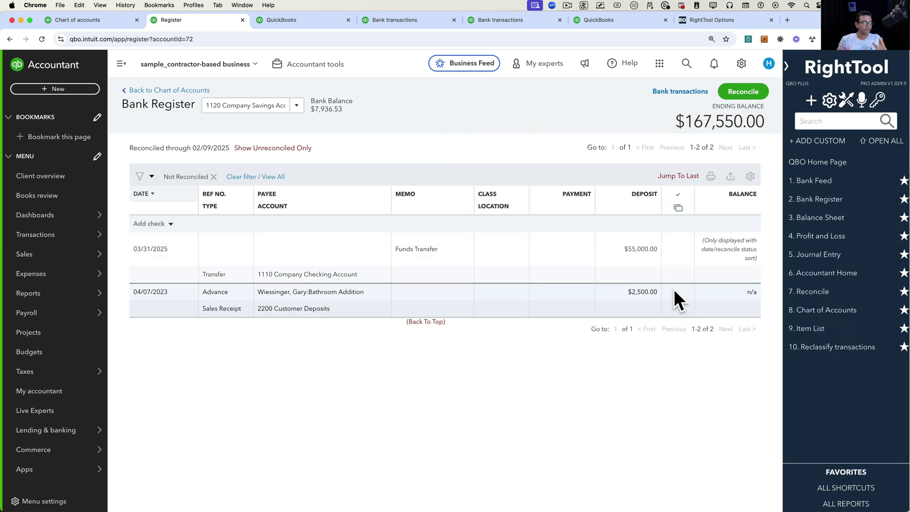
left_click(85, 18)
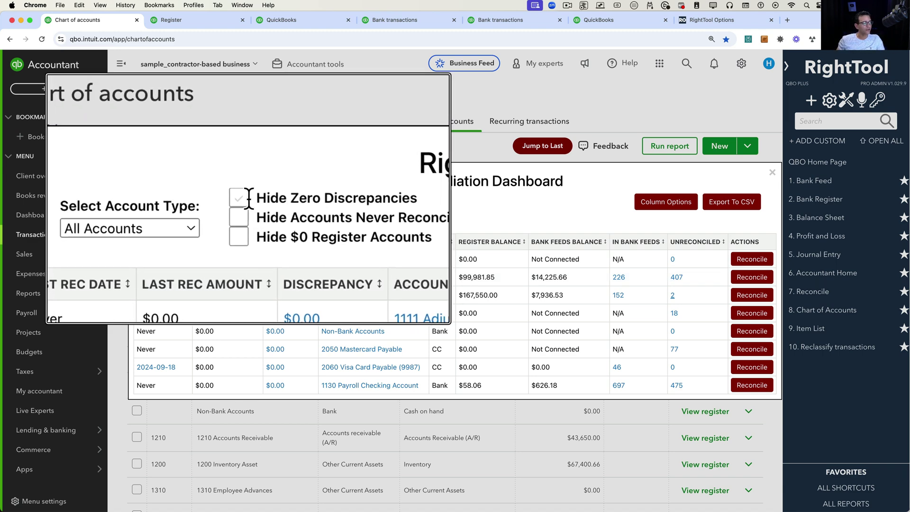
left_click(244, 198)
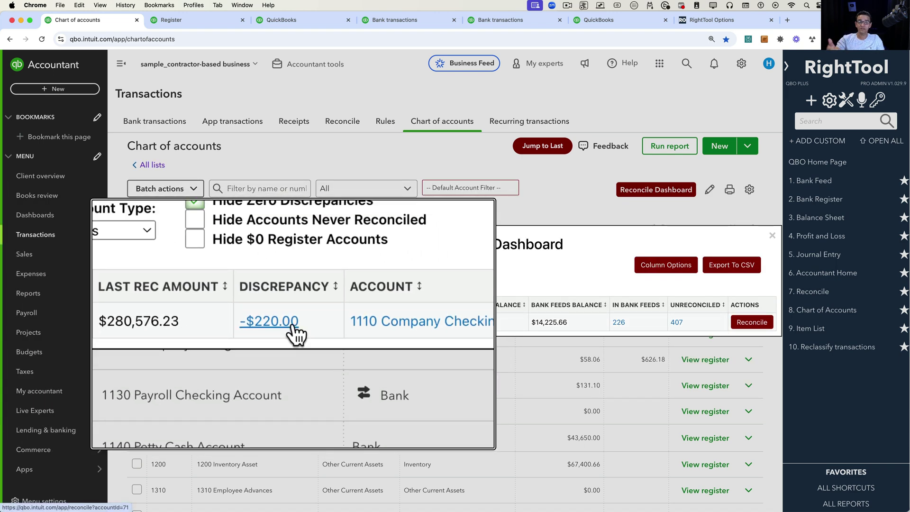
left_click(244, 199)
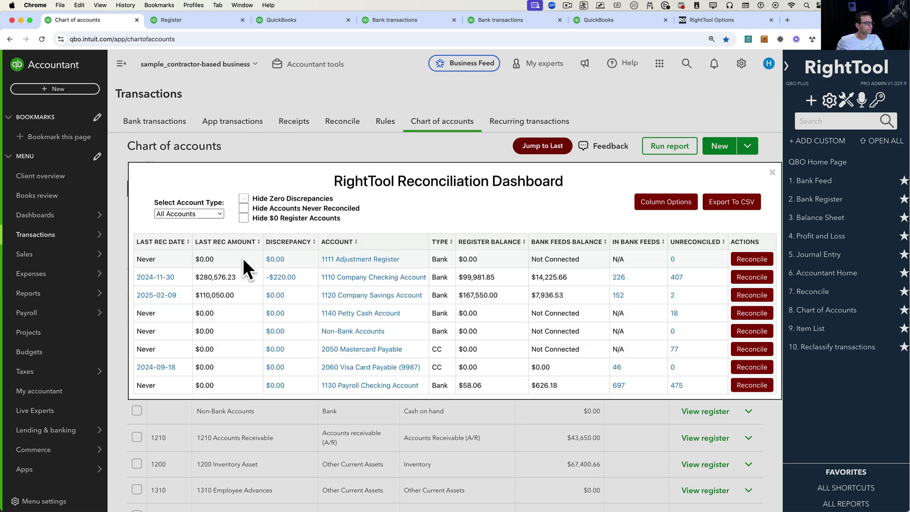
left_click(244, 208)
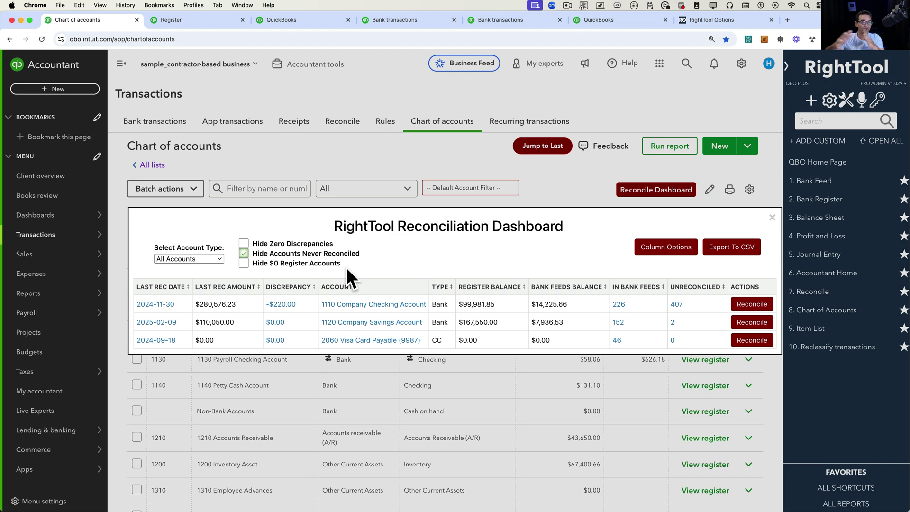
left_click(244, 253)
left_click(243, 263)
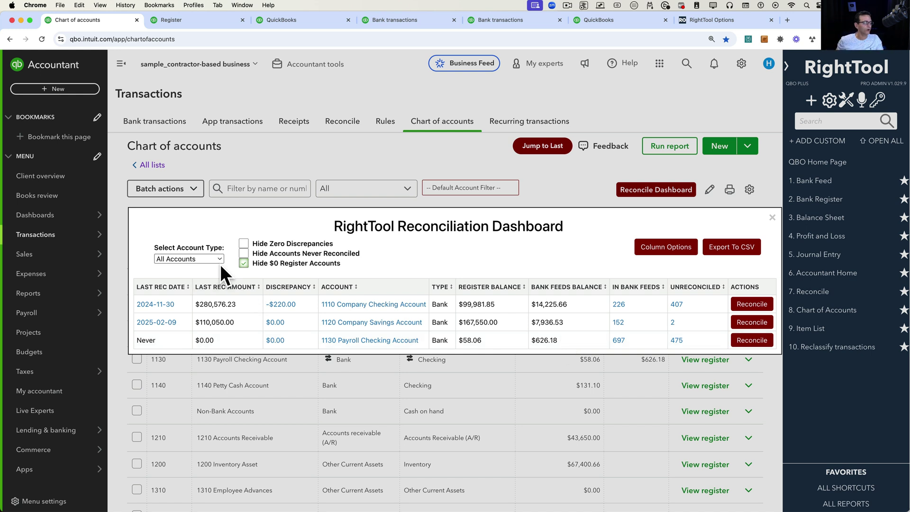
left_click(244, 263)
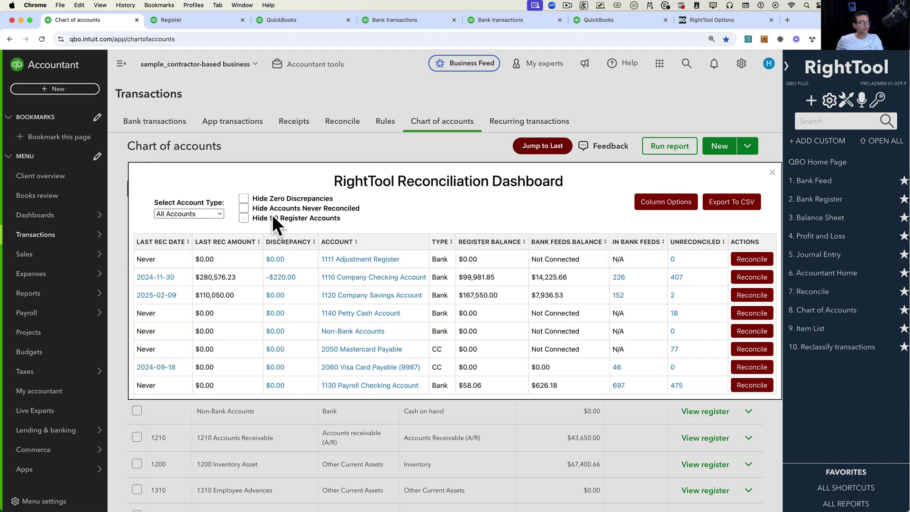
Hide the Discrepancy, Register Balance, Bank Feeds Balance and Unreconciled Transactions columns.
left_click(662, 200)
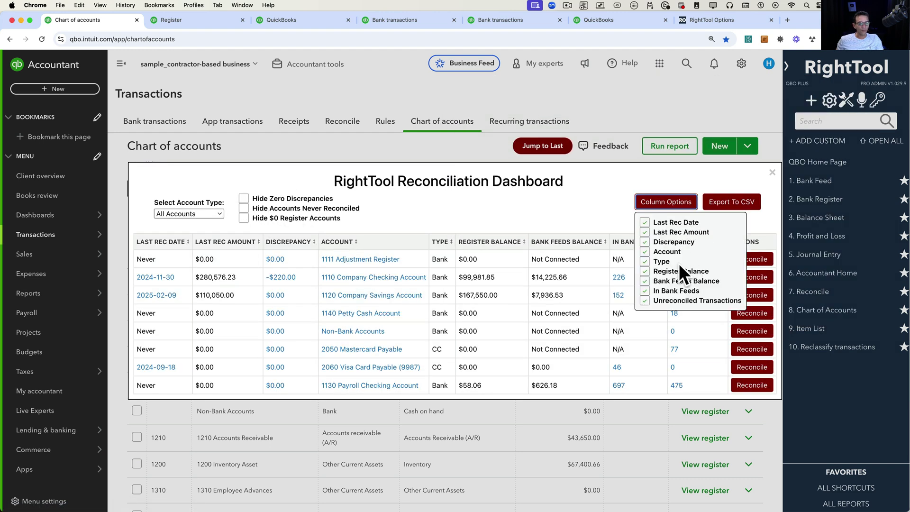
left_click(645, 241)
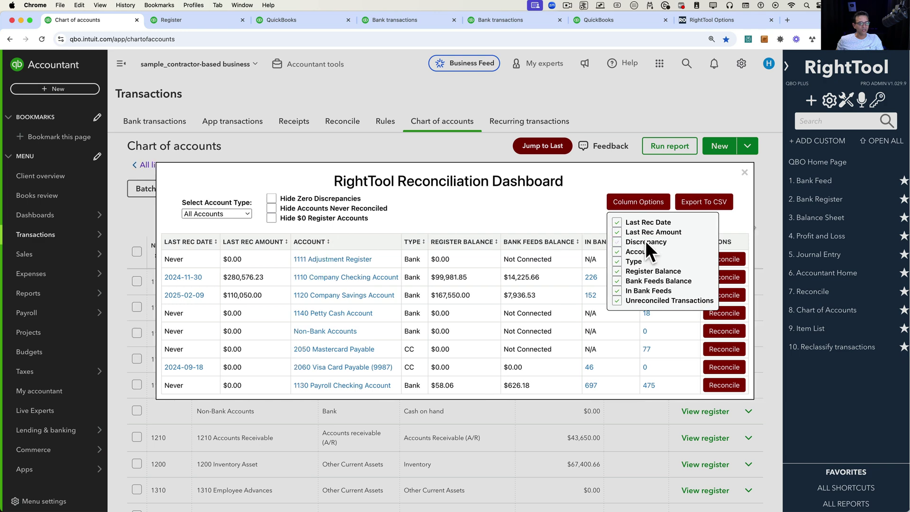
left_click(618, 271)
left_click(584, 281)
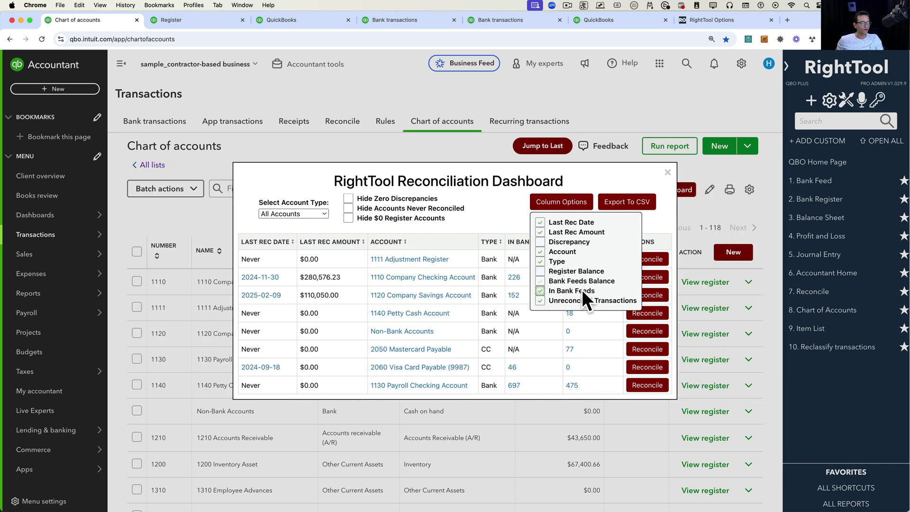
left_click(541, 299)
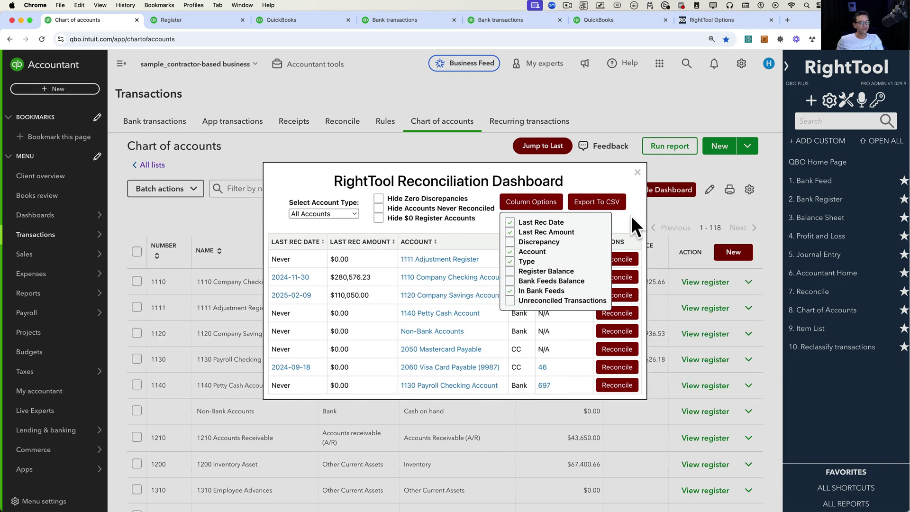
left_click(537, 204)
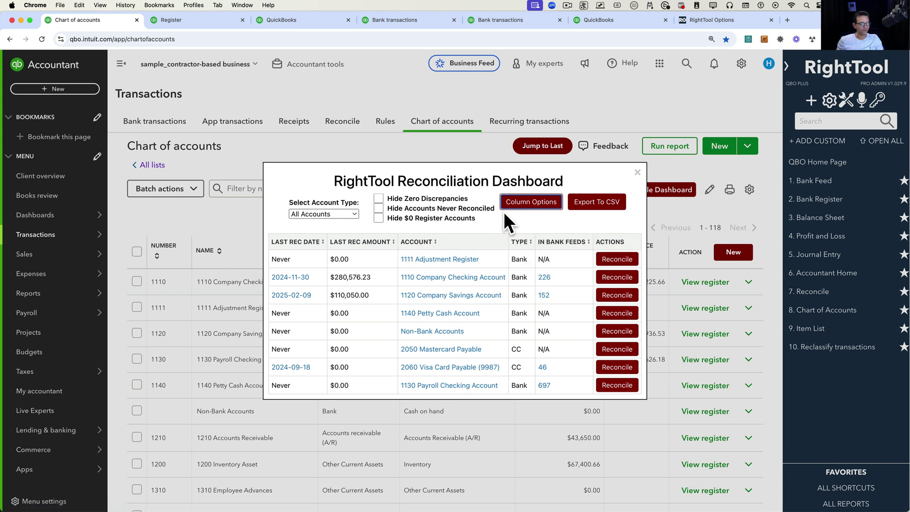
Restore those four columns, keeping In Bank Feeds shown.
left_click(526, 204)
left_click(510, 241)
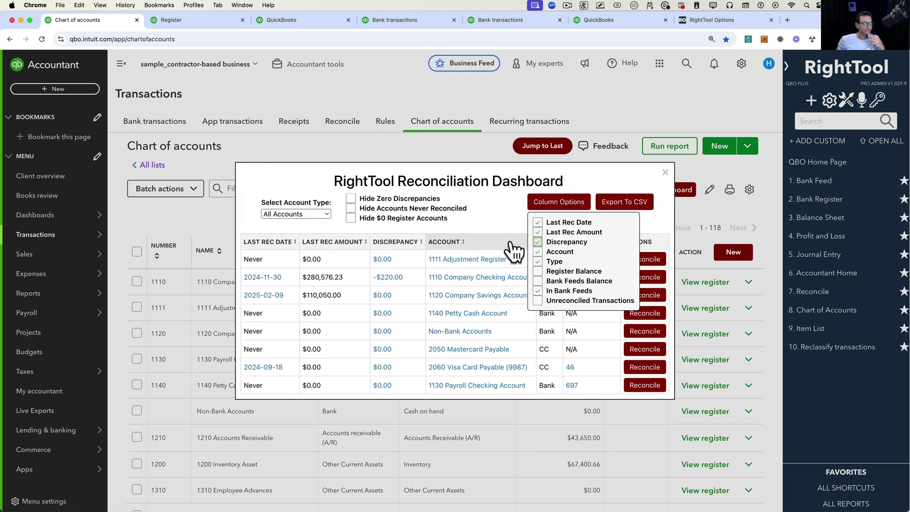
left_click(538, 271)
left_click(574, 280)
left_click(609, 291)
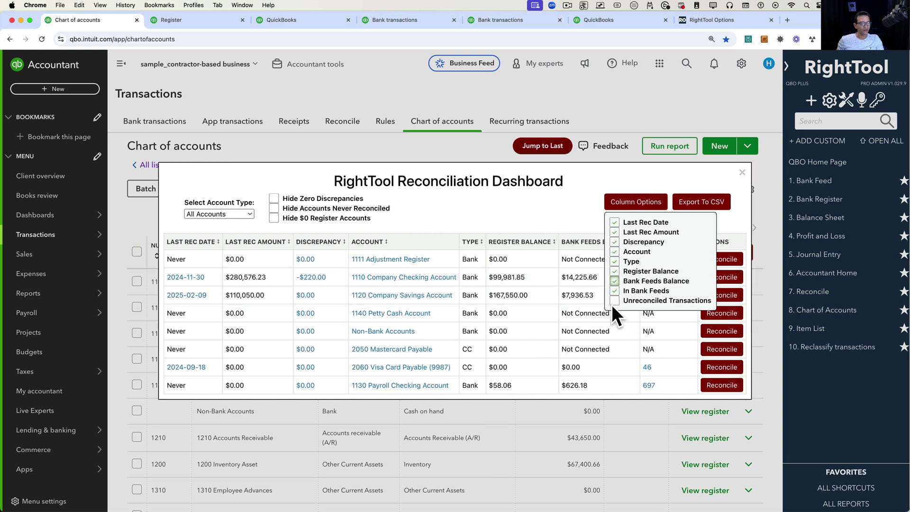
left_click(611, 301)
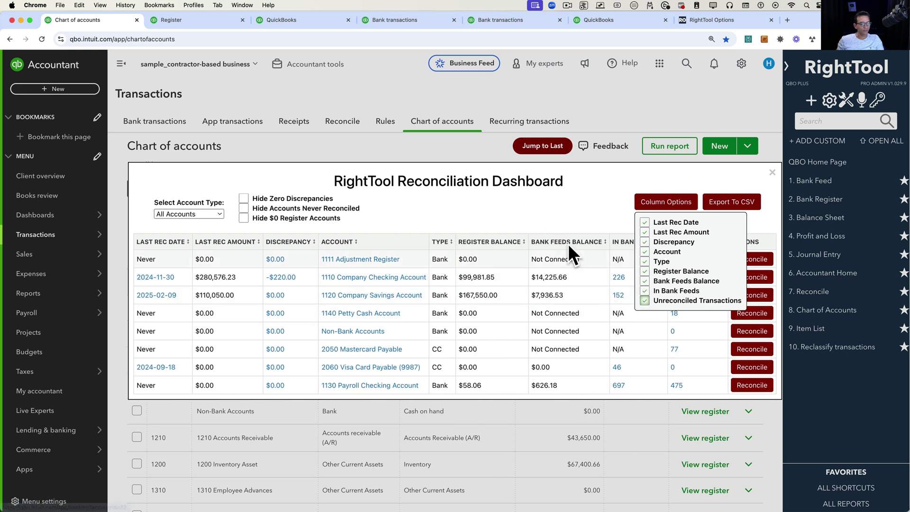
left_click(682, 208)
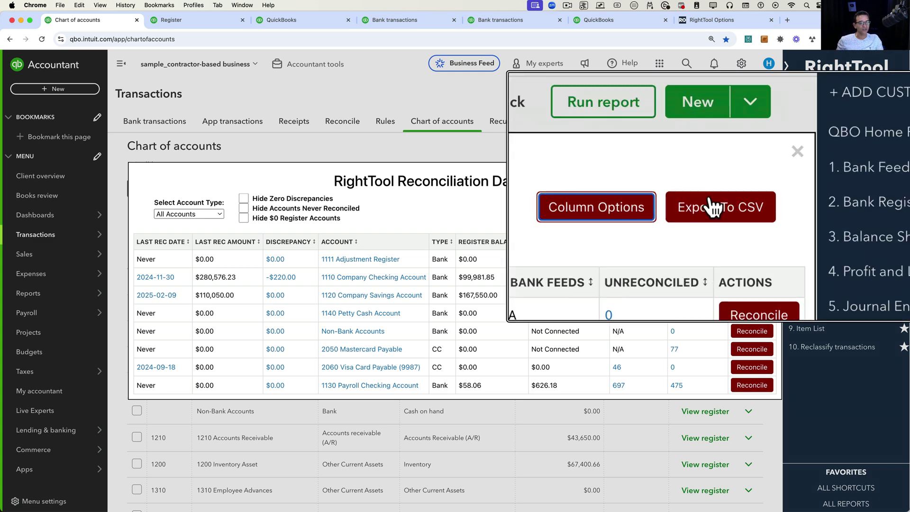
Export the dashboard to ReconciliationDashboard.csv and bring the opened Excel file into view.
left_click(741, 201)
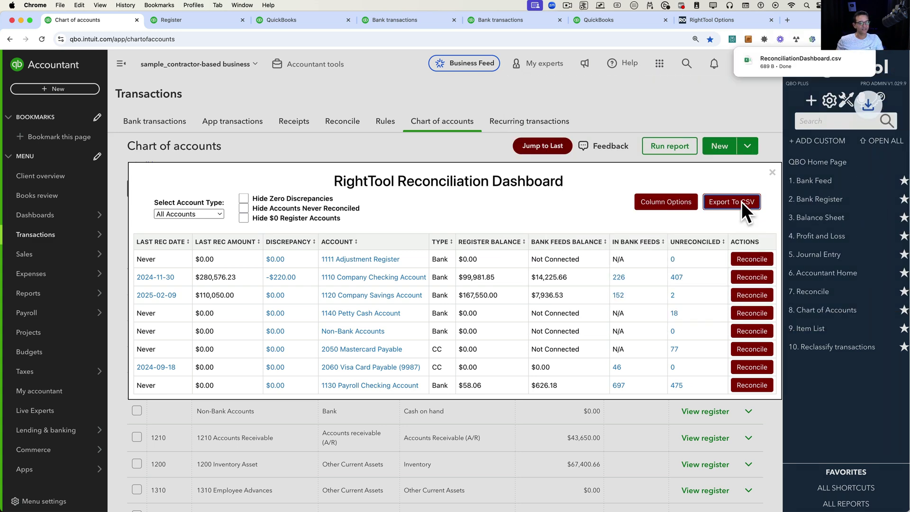
left_click(783, 62)
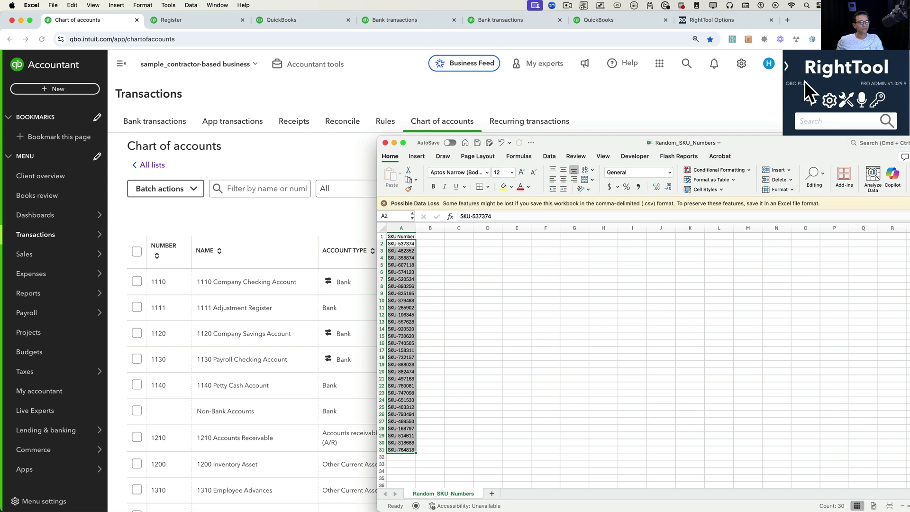
left_click(385, 142)
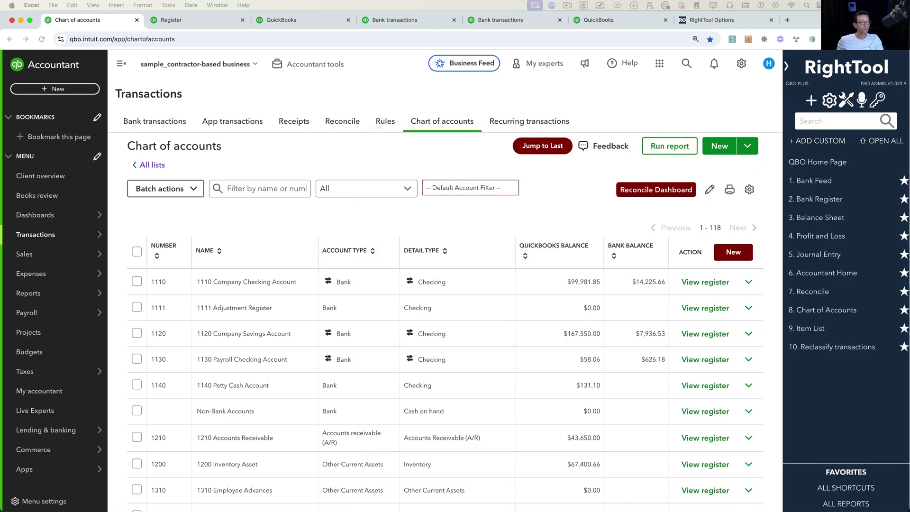
left_click(668, 184)
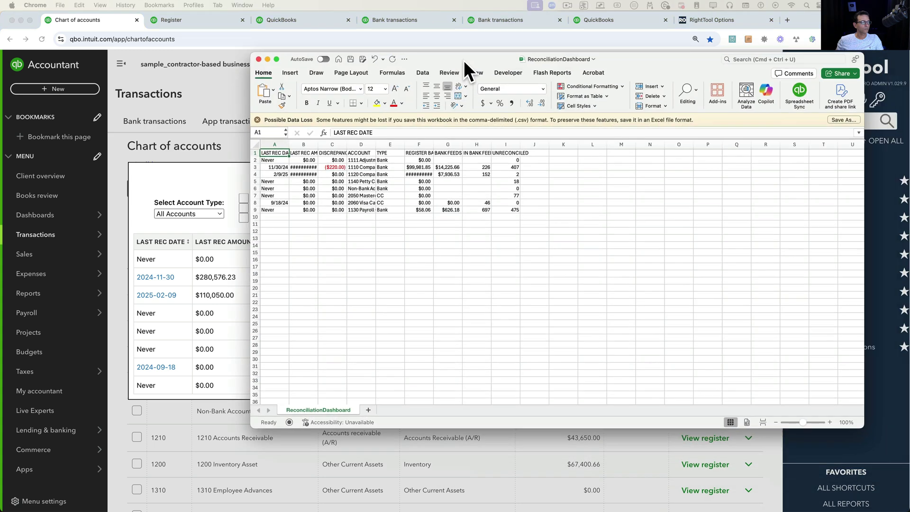
left_click_drag(463, 61, 337, 78)
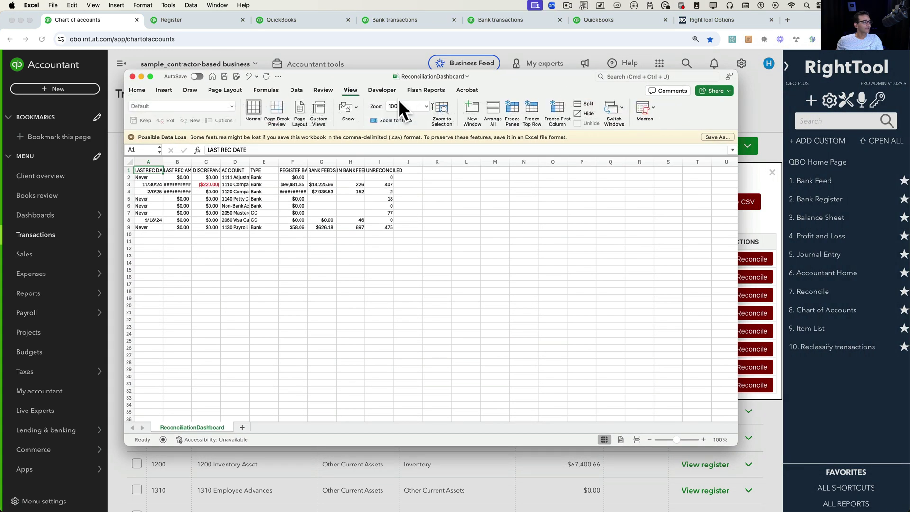
Zoom the CSV to 200%, autofit all columns, review it, and close without saving.
left_click(426, 107)
left_click(408, 121)
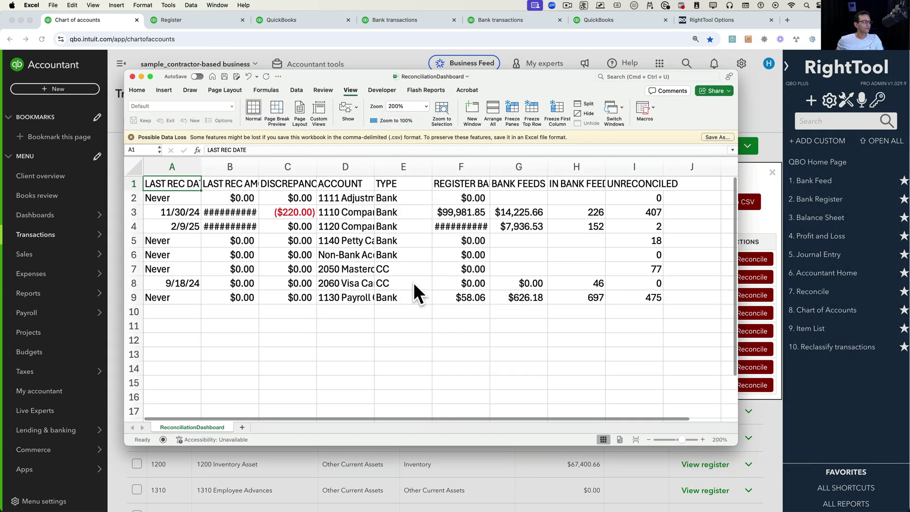
left_click(345, 311)
left_click(134, 167)
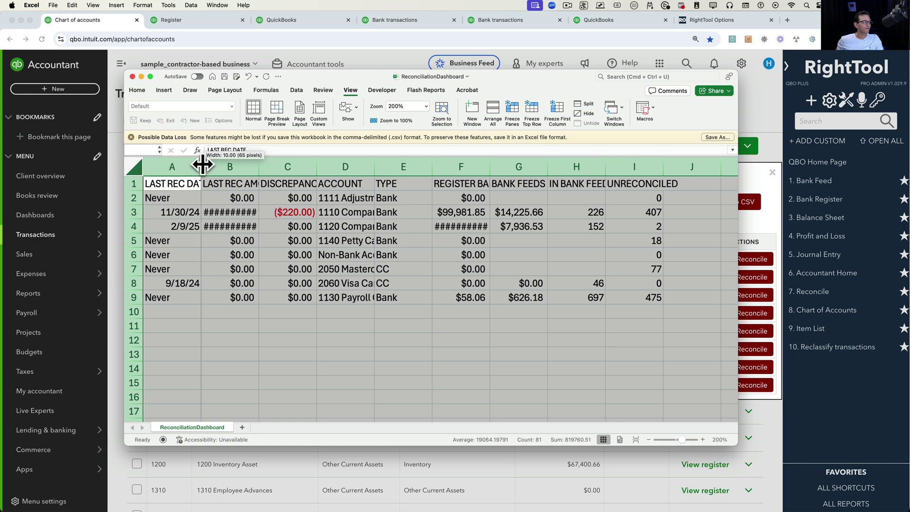
double_click(201, 167)
left_click(386, 325)
scroll(384, 327, "right", 5)
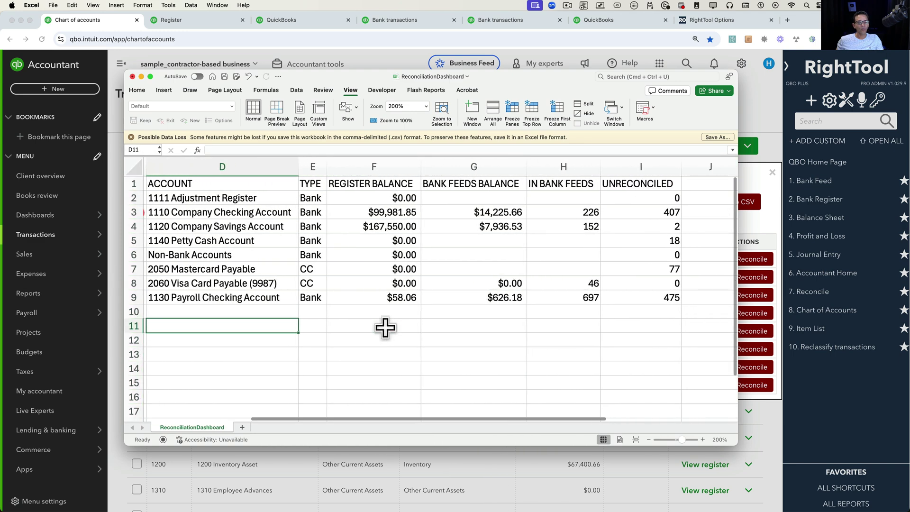
scroll(385, 327, "left", 5)
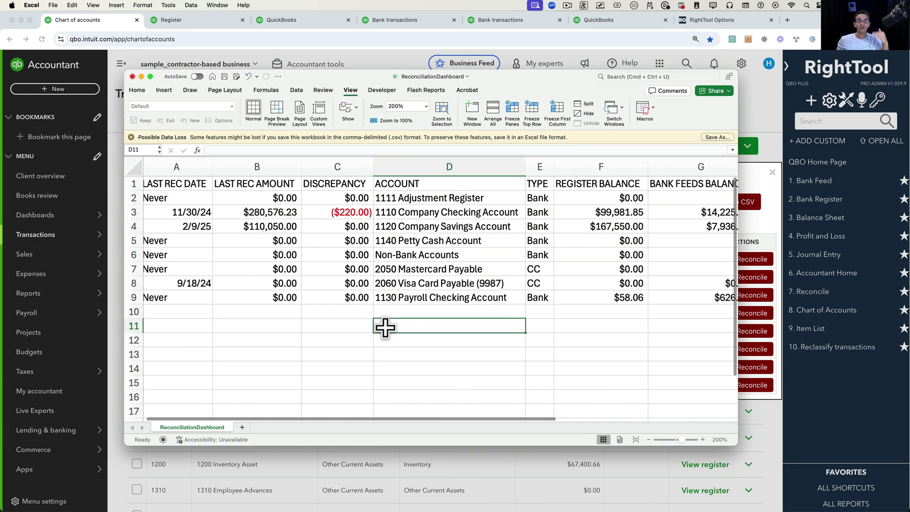
left_click(132, 75)
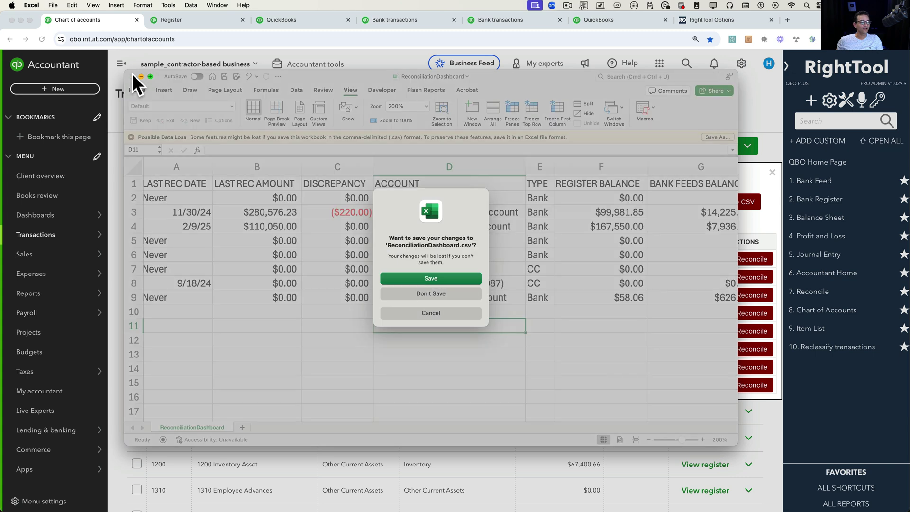
left_click(420, 291)
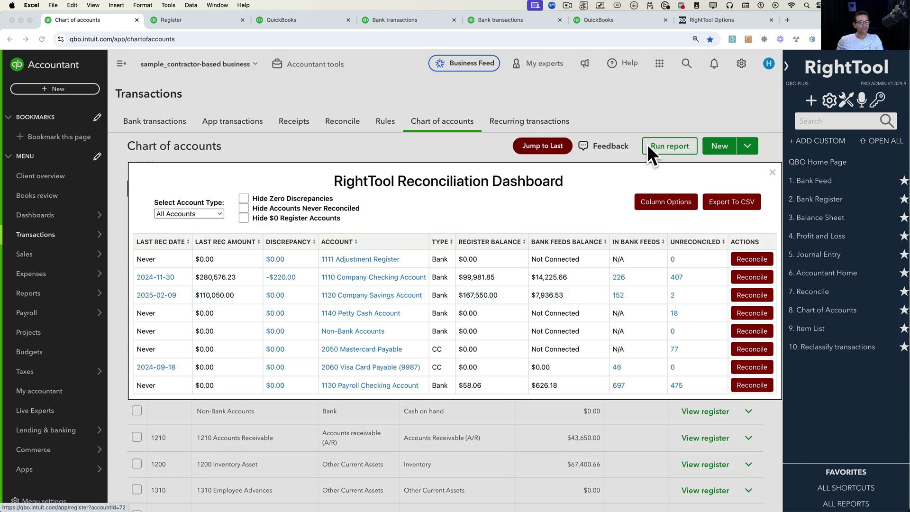
Close the dashboard overlay to reveal the 118-account Chart of accounts list.
left_click(772, 167)
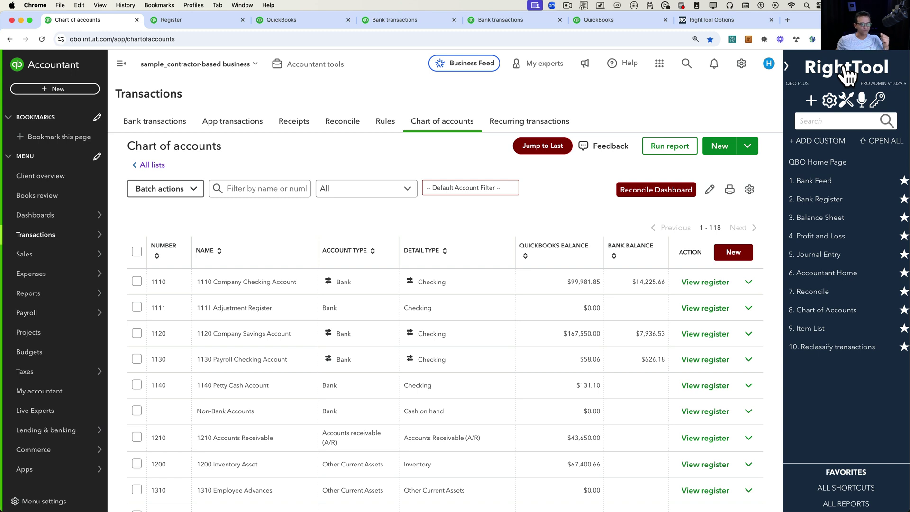
Uninstall the ChatGPT search extension from Chrome and close the extensions page.
left_click(902, 41)
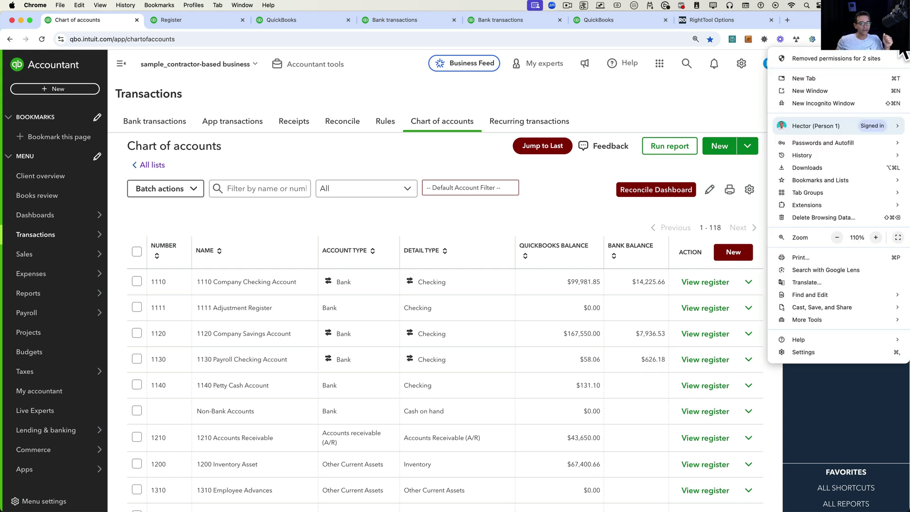
mouse_move(823, 205)
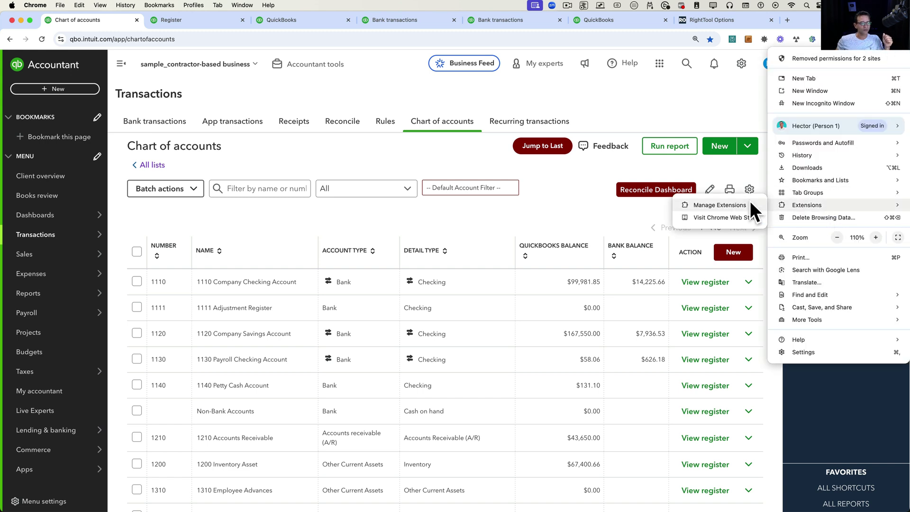
left_click(723, 203)
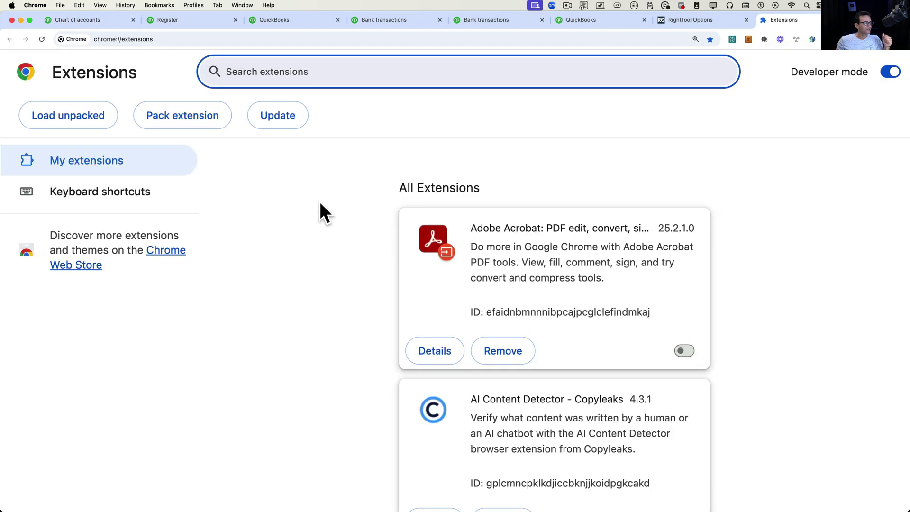
scroll(388, 310, "down", 15)
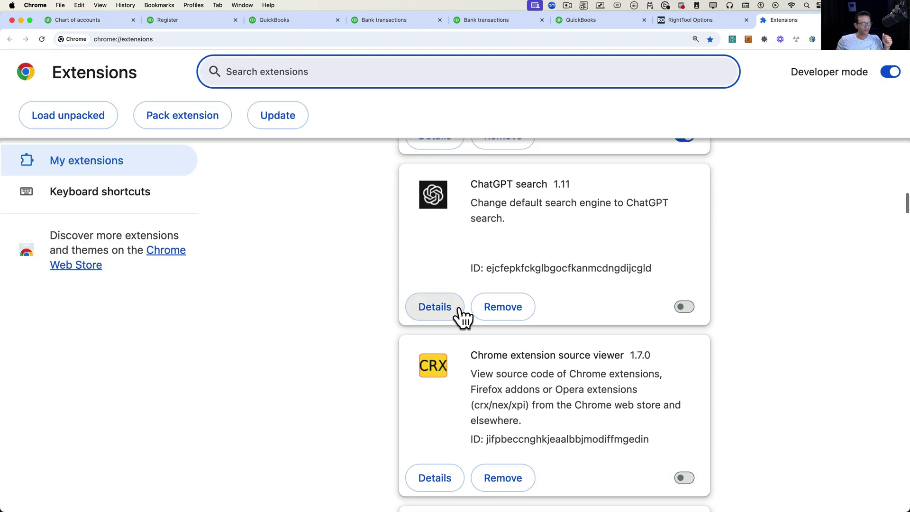
left_click(502, 314)
left_click(830, 108)
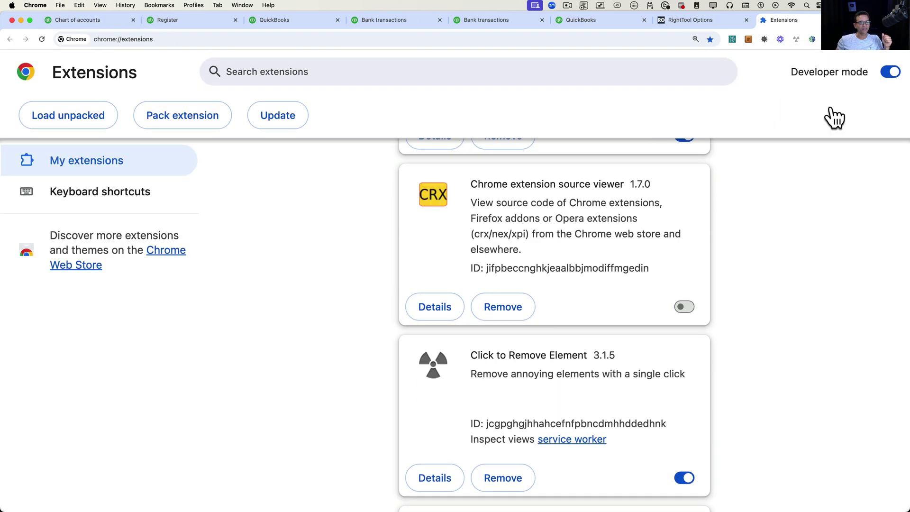
key("super+w")
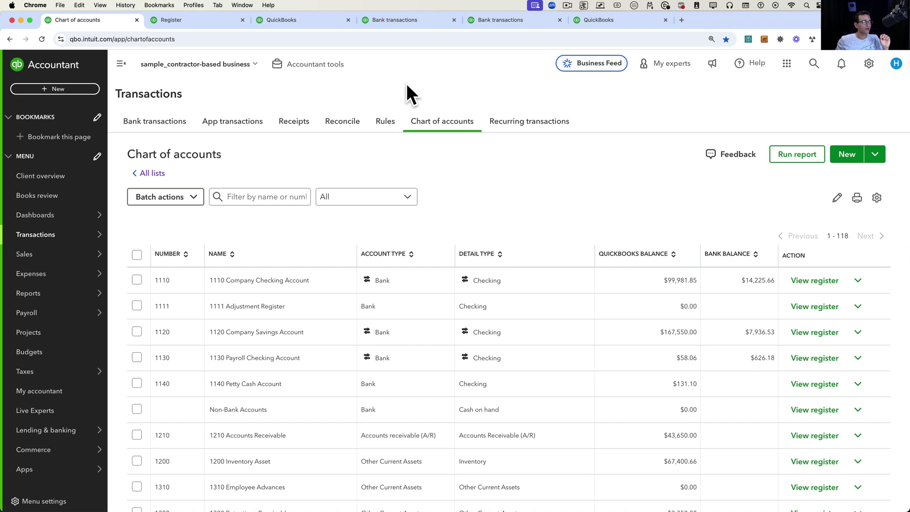
In a new tab, enter 'righttoo' and go to the suggested righttool.app site.
left_click(681, 19)
type("righttoo")
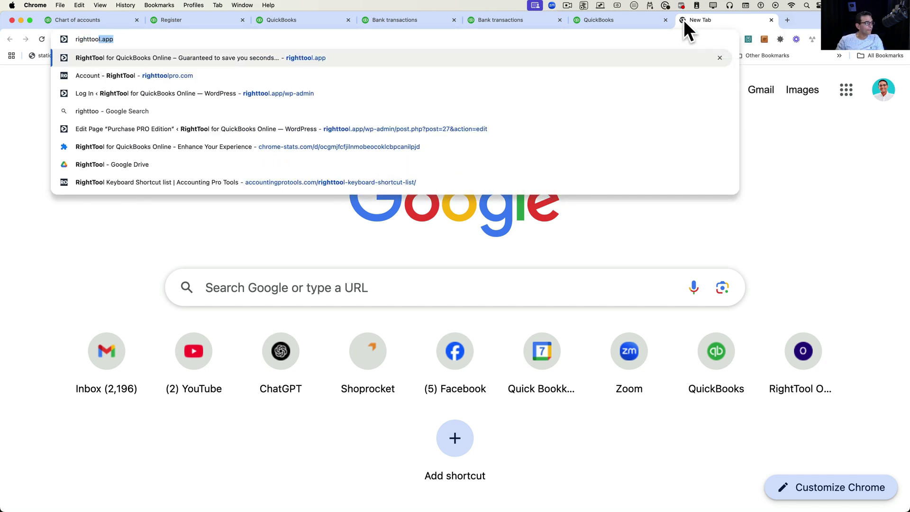
key("Return")
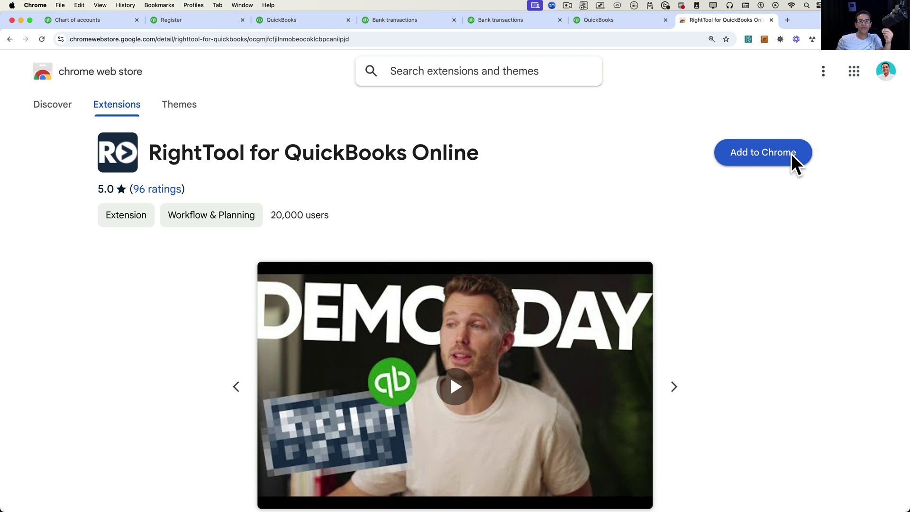
Add RightTool for QuickBooks Online to Chrome after reviewing its site access permissions.
left_click(771, 170)
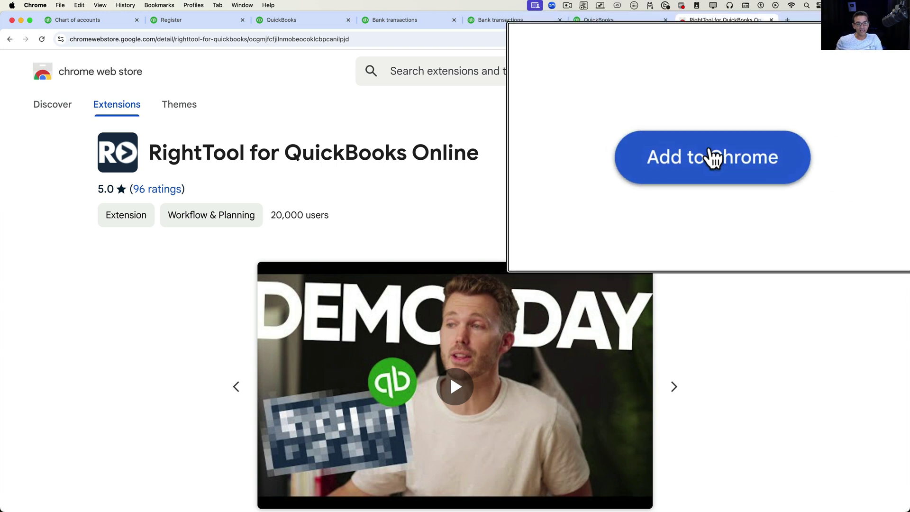
left_click(753, 153)
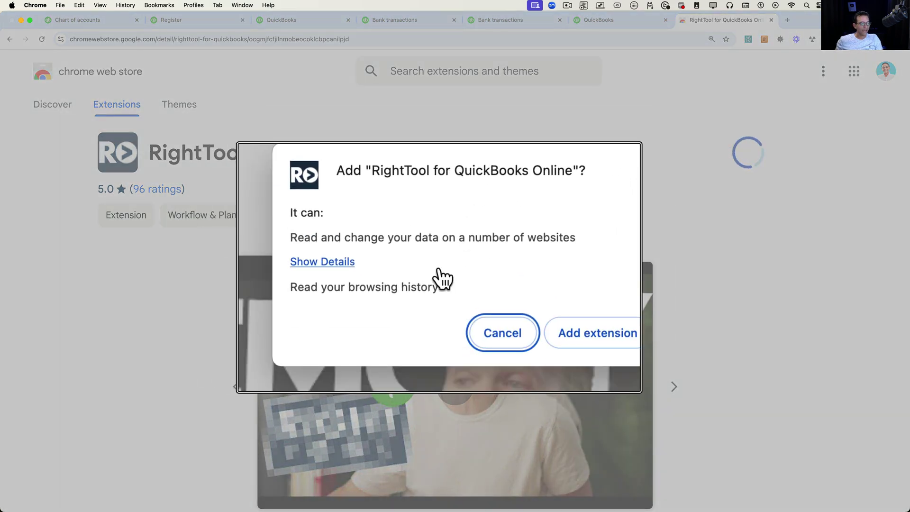
left_click(379, 266)
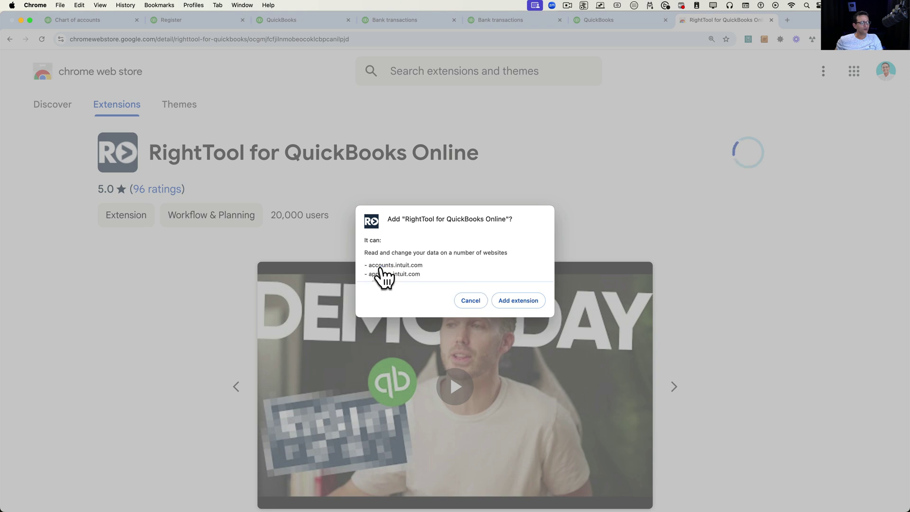
scroll(427, 260, "up", 3)
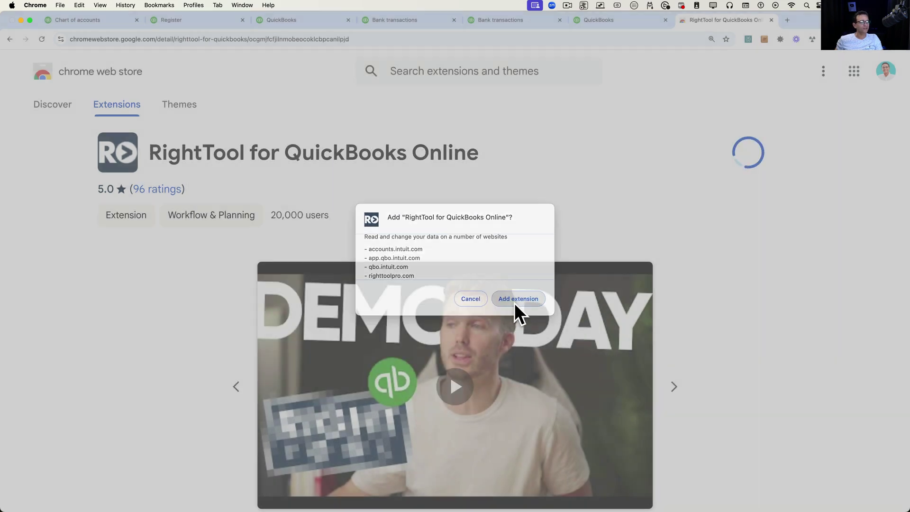
left_click(517, 300)
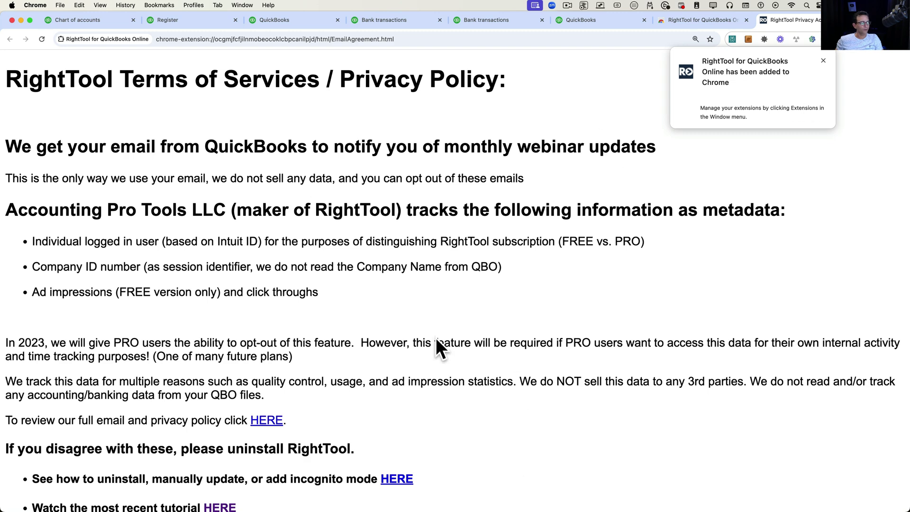
Close the RightTool terms page and switch back to the Chart of accounts tab.
scroll(441, 350, "down", 2)
scroll(440, 350, "up", 2)
key("super+w")
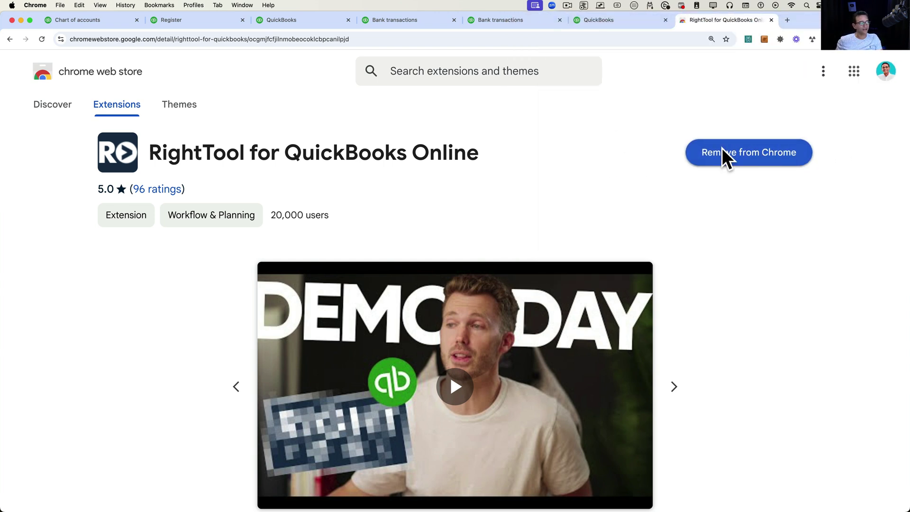
left_click(80, 24)
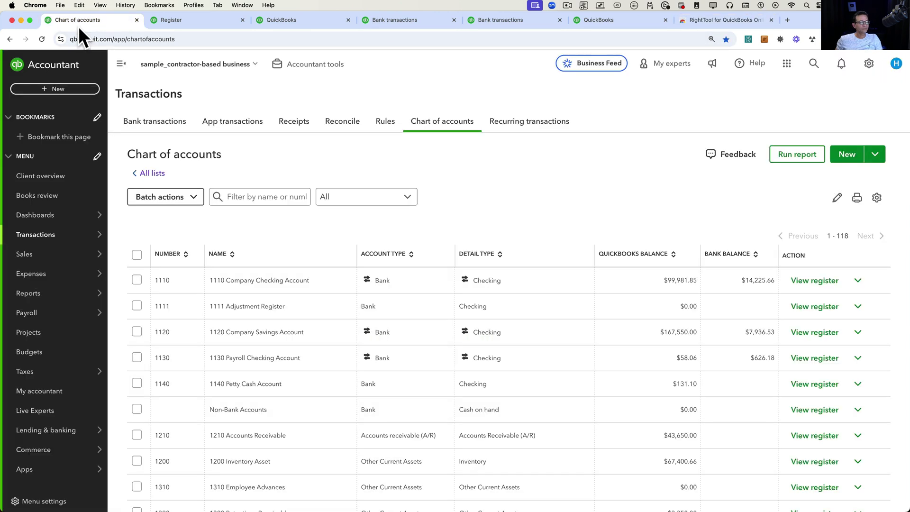